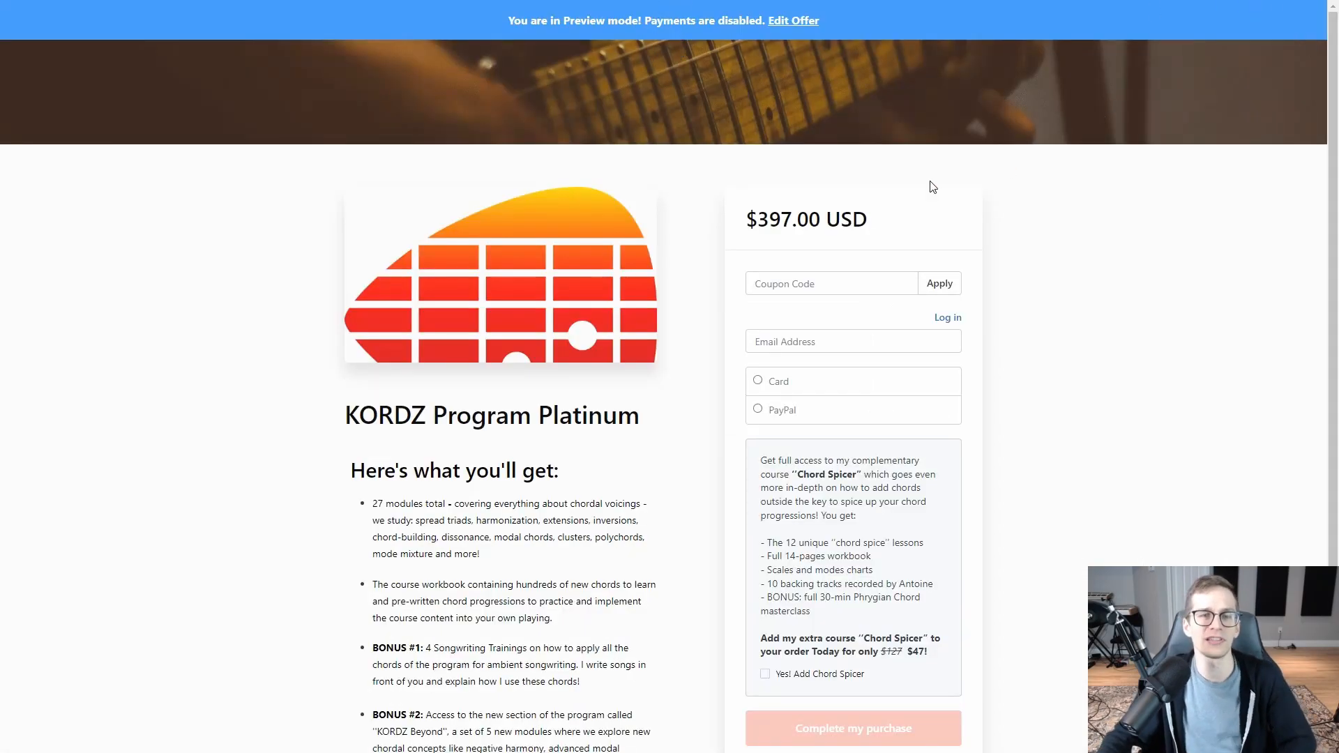
# Examine the offer title and content description on the KORDZ Program Platinum checkout page
pyautogui.scroll(-1, 671, 233)
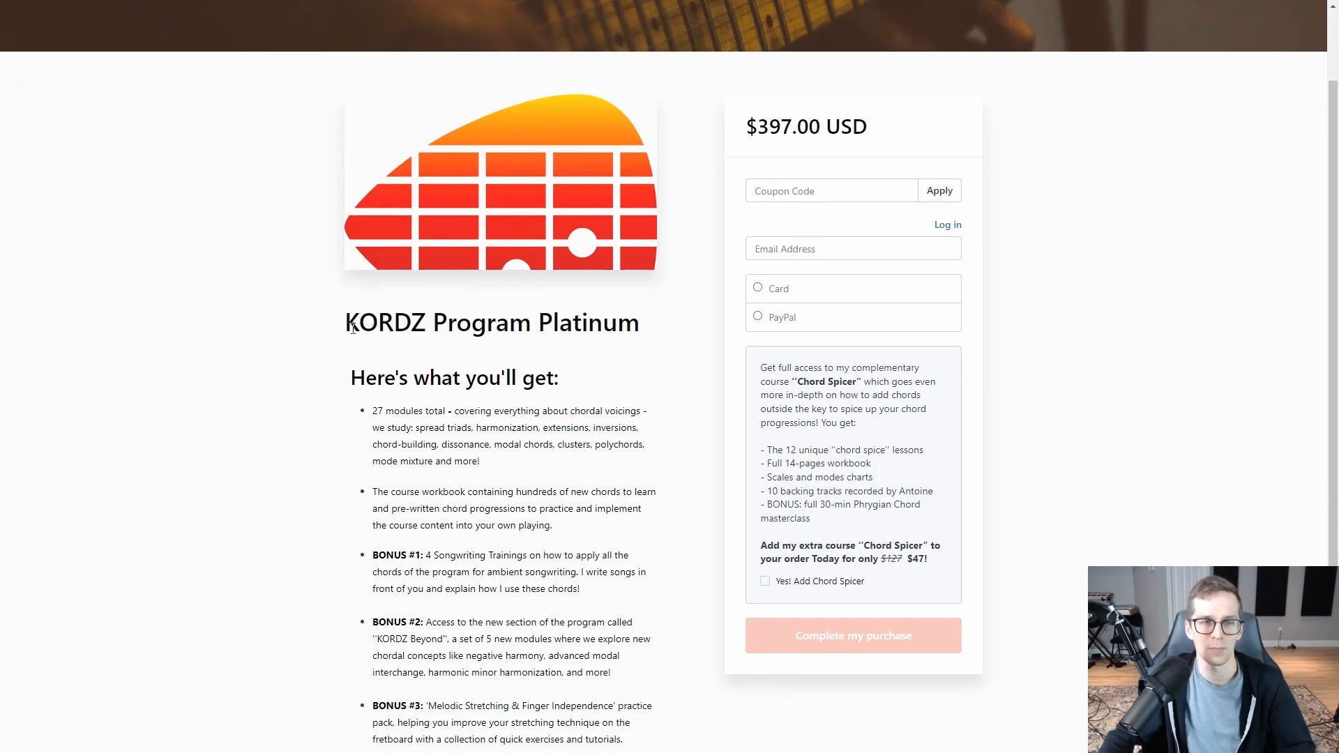
pyautogui.moveTo(353, 328); pyautogui.dragTo(534, 327)
pyautogui.click(634, 292)
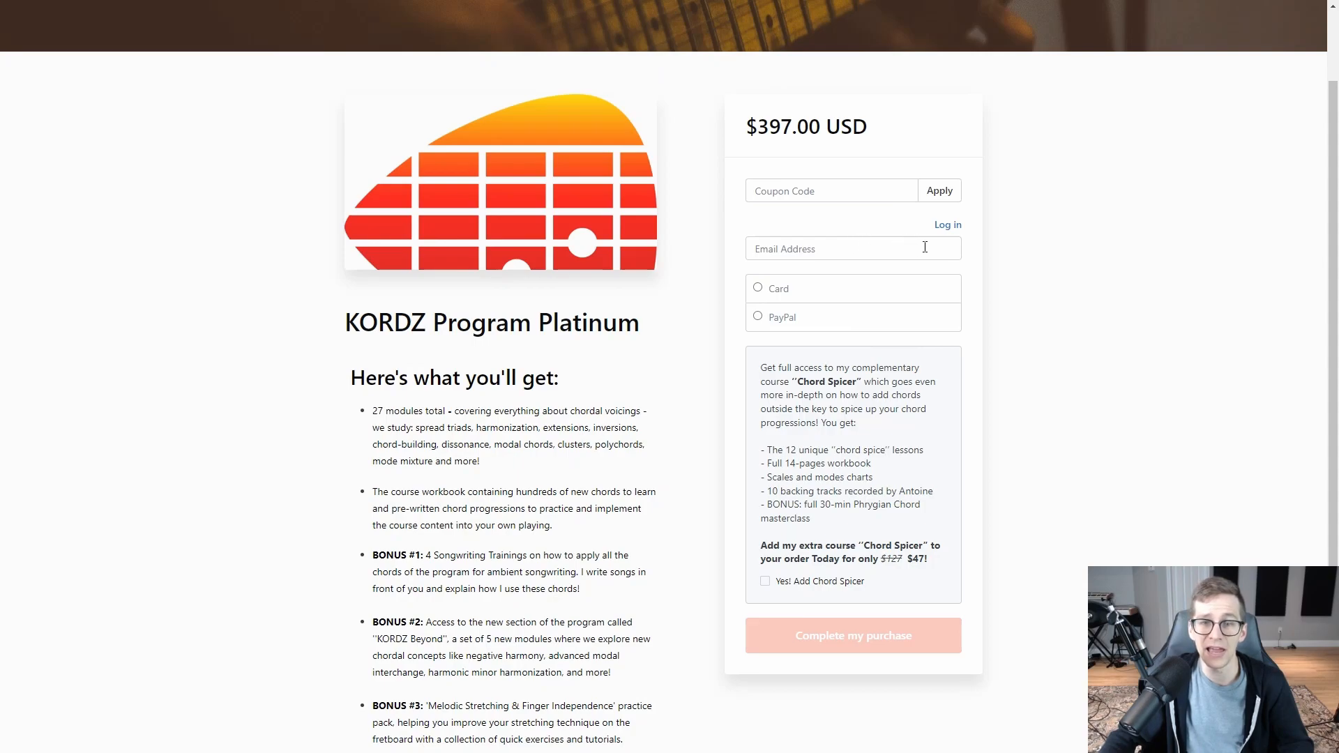
# Preview the PayPal payment option on the checkout form and return to the choice between Card and PayPal
pyautogui.click(778, 288)
pyautogui.click(798, 321)
pyautogui.click(794, 320)
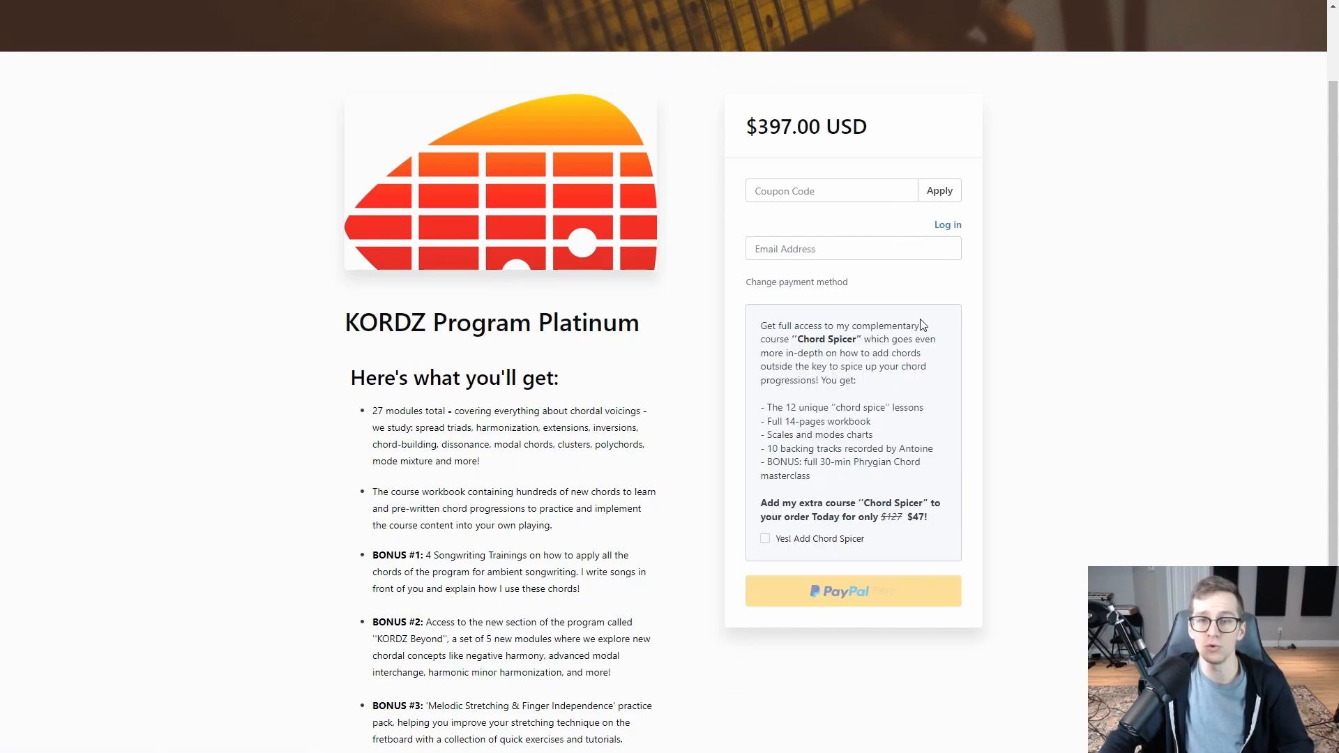
pyautogui.click(803, 284)
pyautogui.scroll(-1, 858, 237)
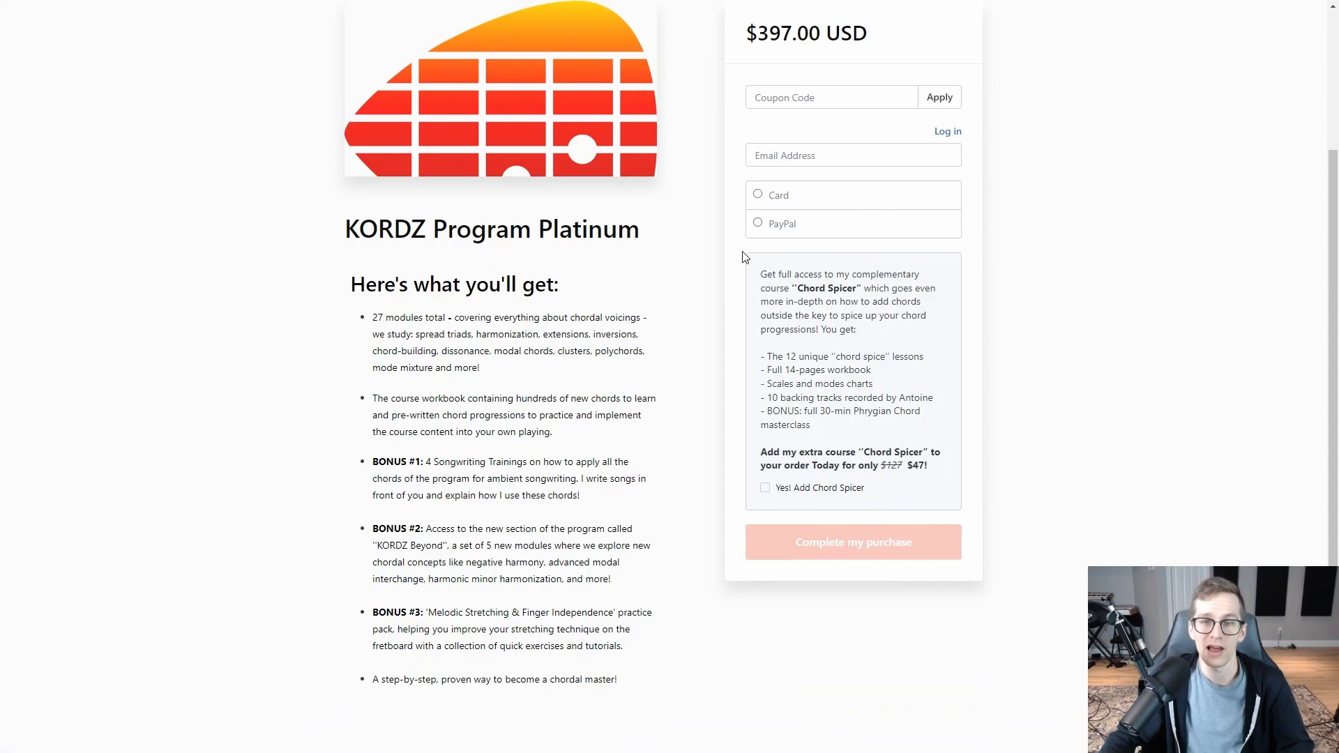
# Examine the main offer's price and the discounted price of the Chord Spicer order bump
pyautogui.scroll(1, 750, 272)
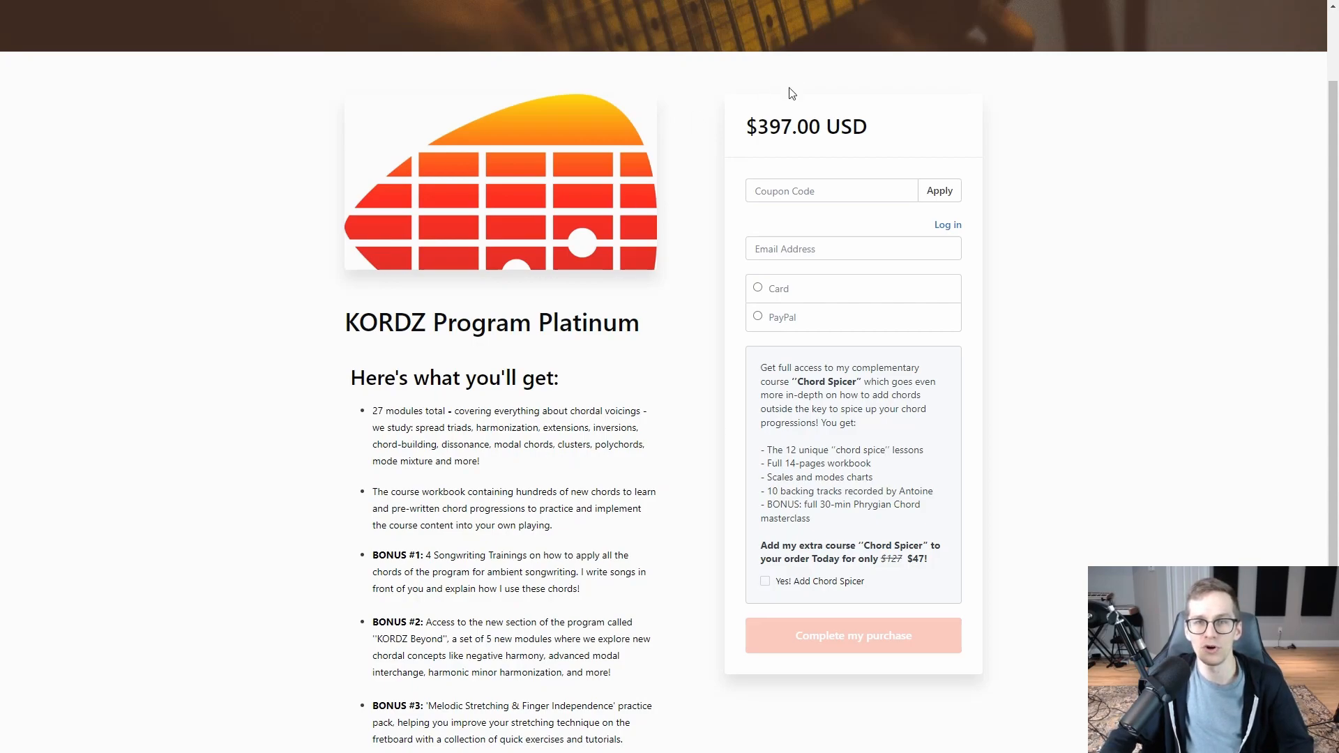
pyautogui.moveTo(746, 131); pyautogui.dragTo(903, 129)
pyautogui.click(903, 131)
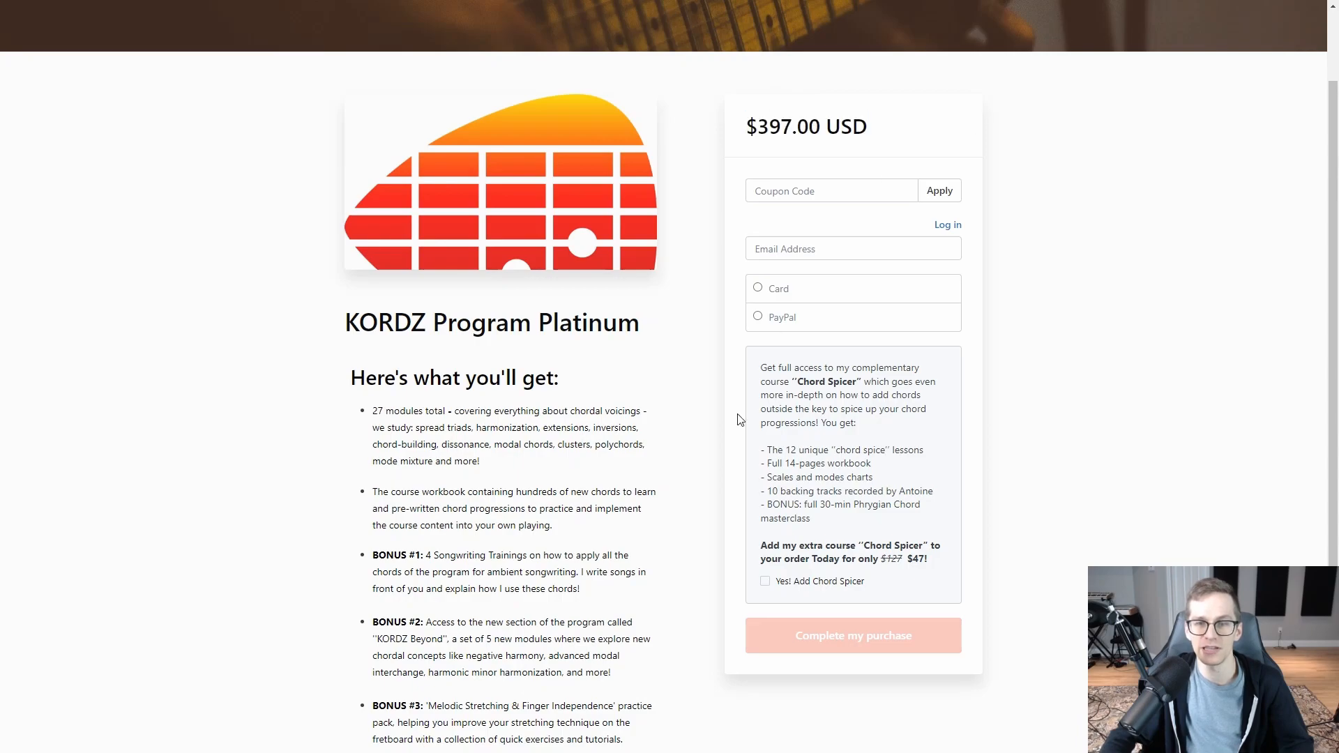
pyautogui.moveTo(907, 556); pyautogui.dragTo(935, 551)
pyautogui.click(939, 563)
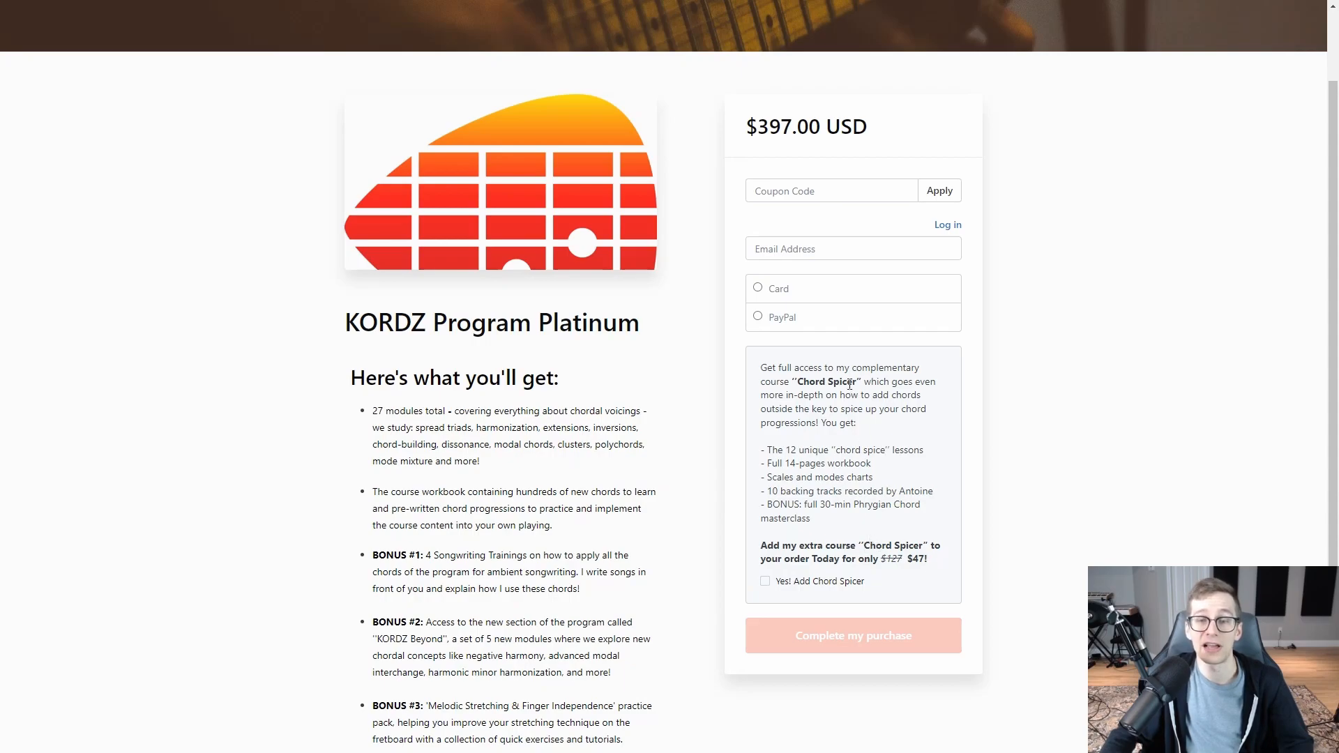
# Add the Chord Spicer order bump to check the amount due, and remove it from the order again
pyautogui.click(765, 583)
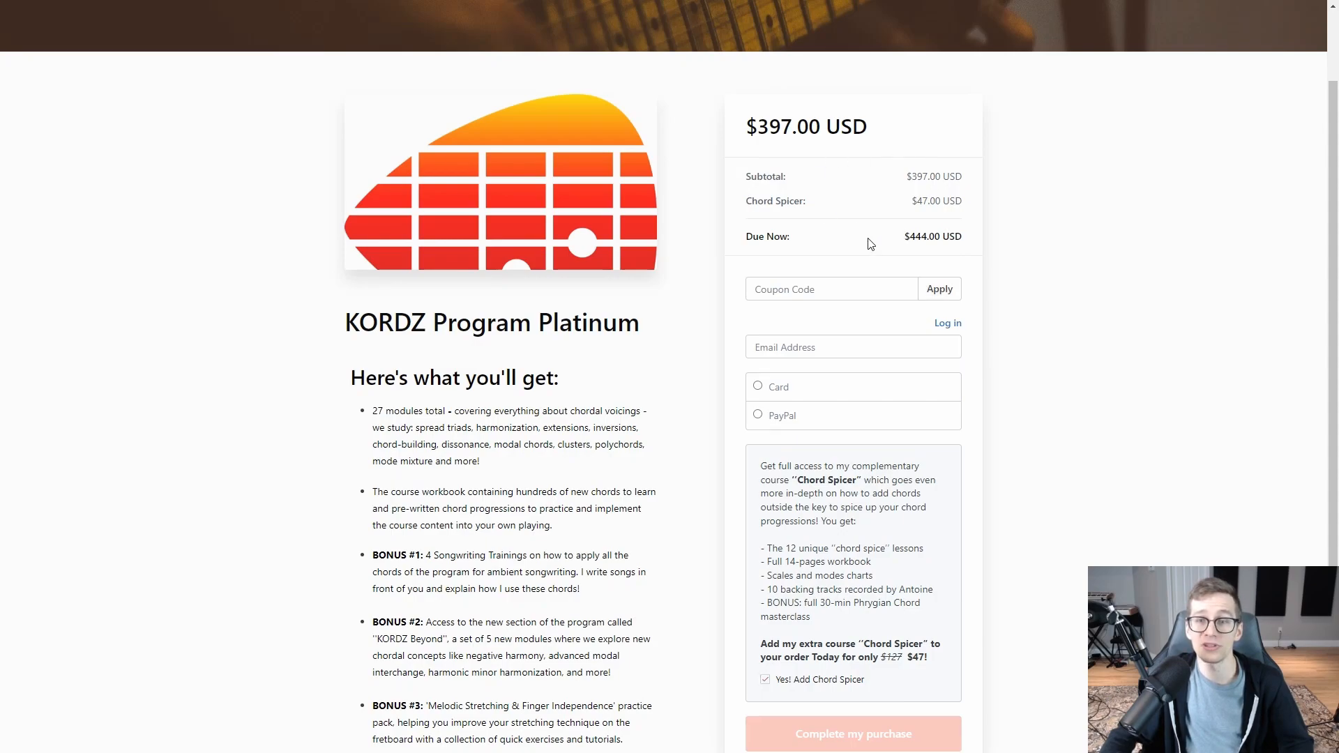
pyautogui.moveTo(905, 236); pyautogui.dragTo(1012, 234)
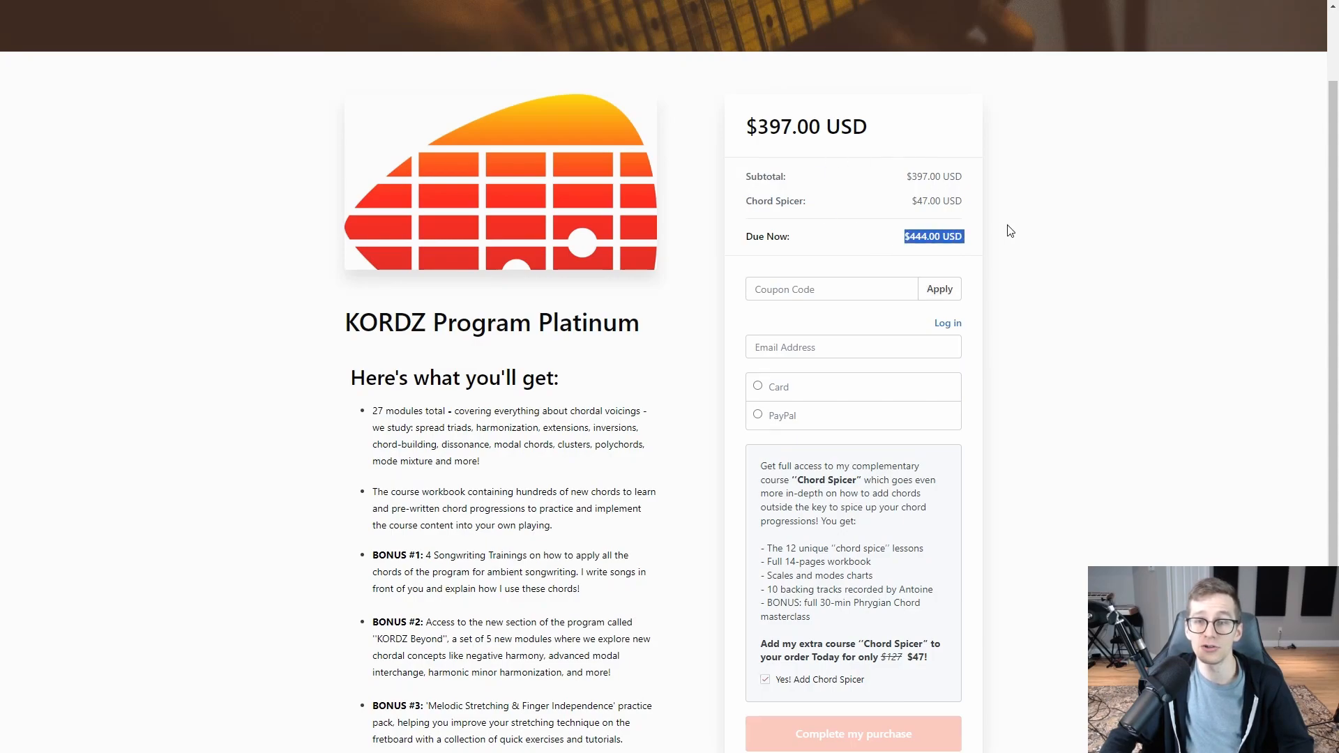
pyautogui.click(880, 238)
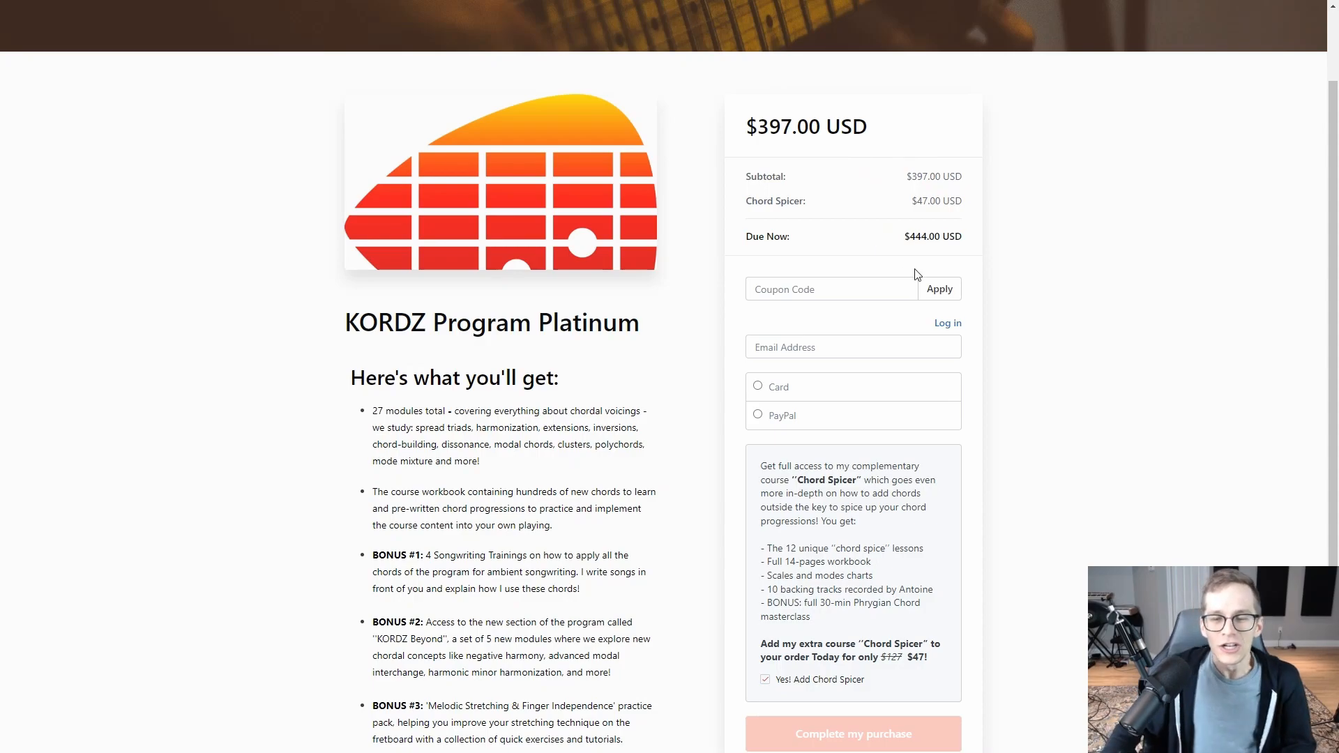
pyautogui.scroll(-1, 907, 279)
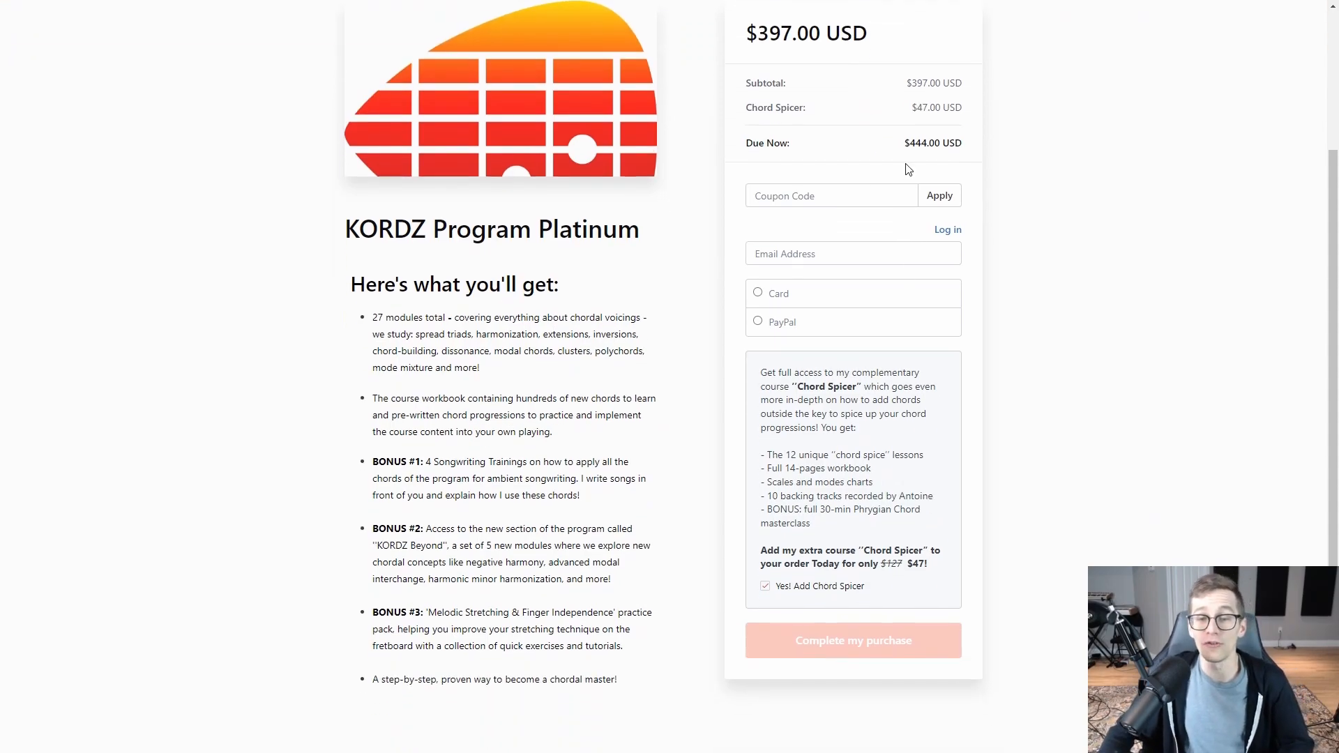
pyautogui.click(765, 587)
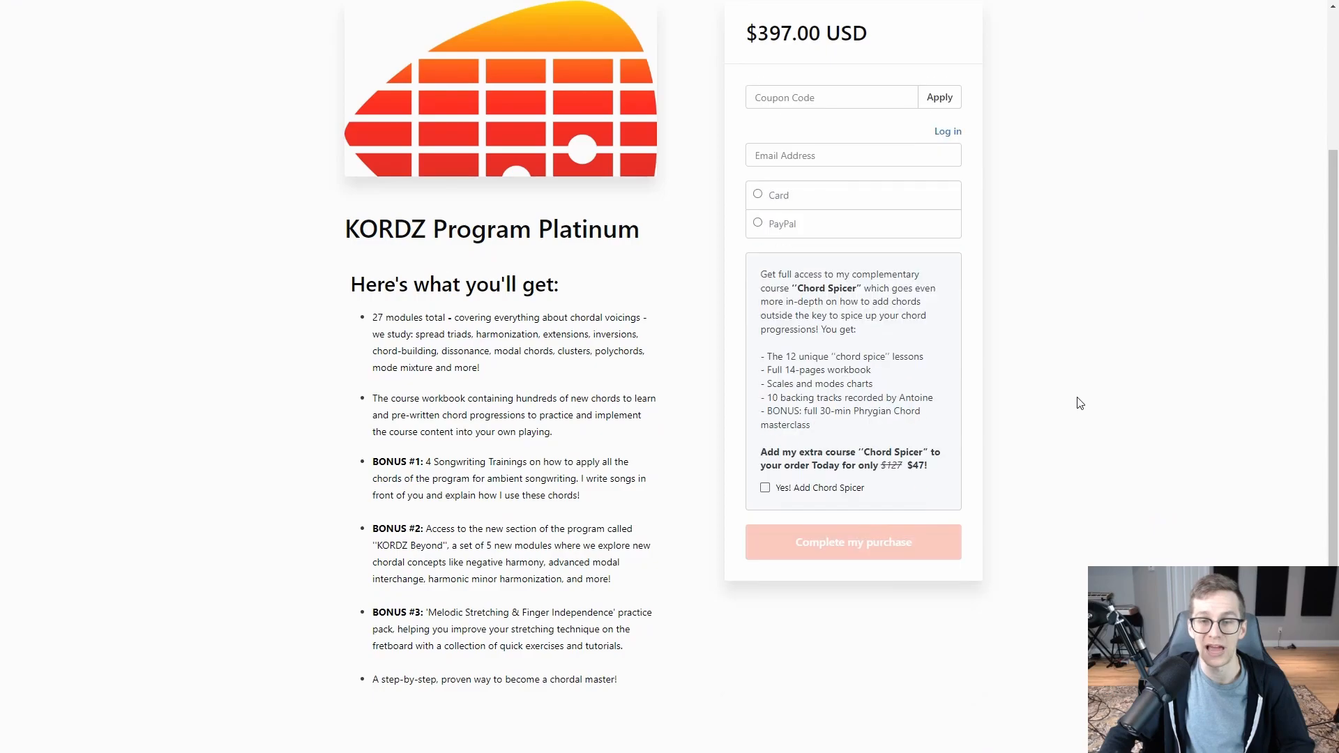
pyautogui.scroll(2, 1074, 408)
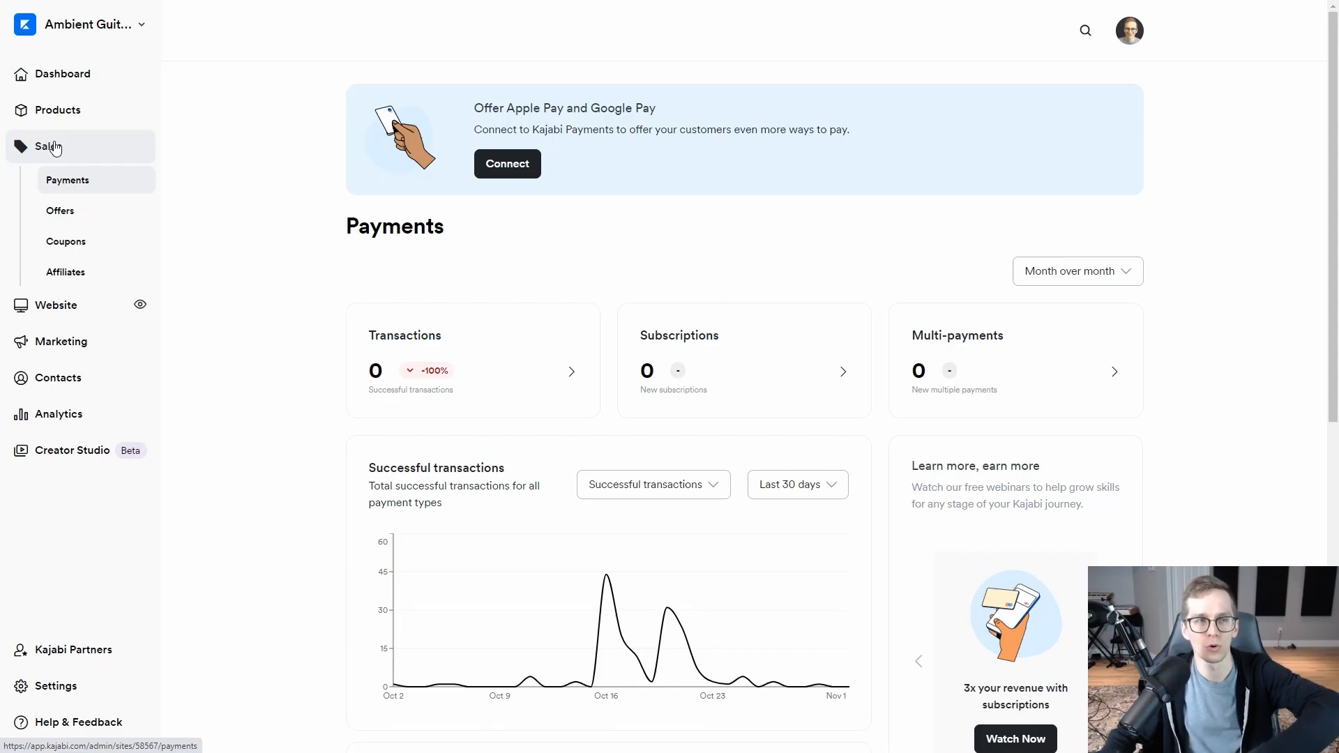
# Start a new offer from the site's sales offers and title it "Offre principale"
pyautogui.click(58, 219)
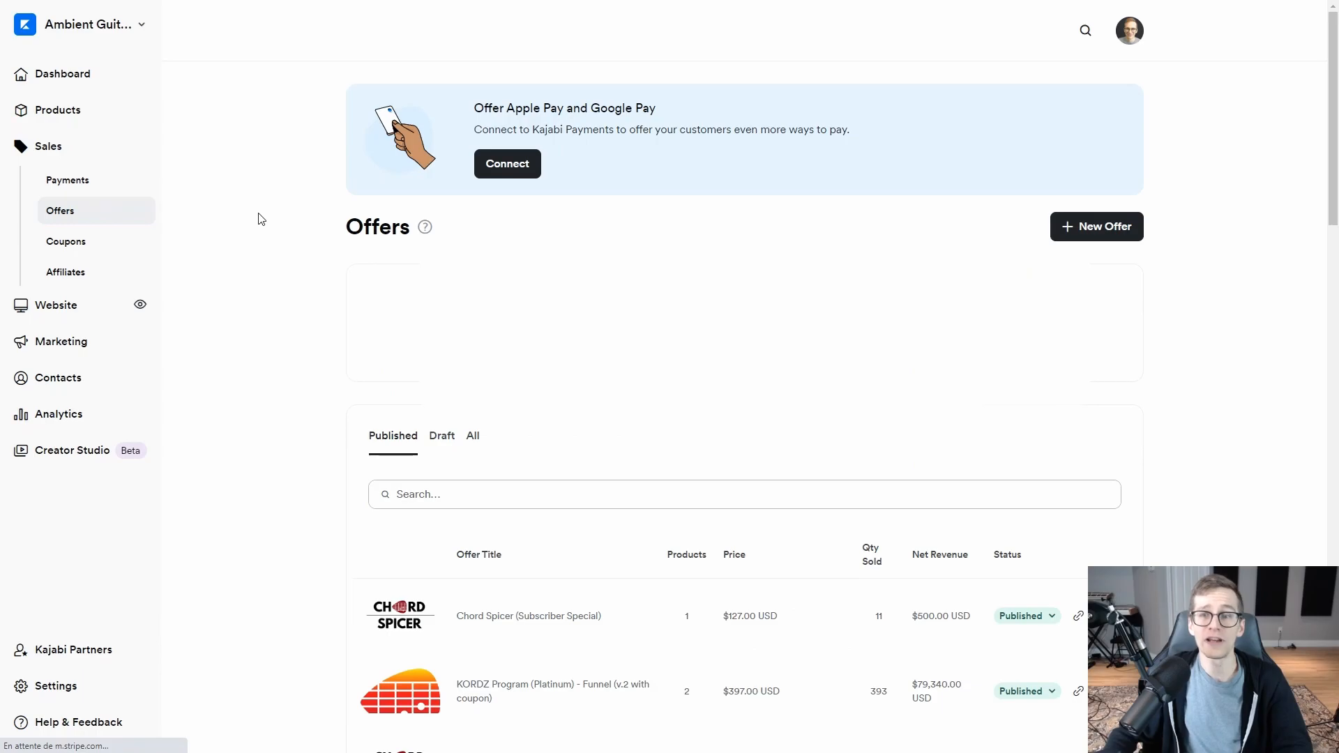
pyautogui.click(1092, 231)
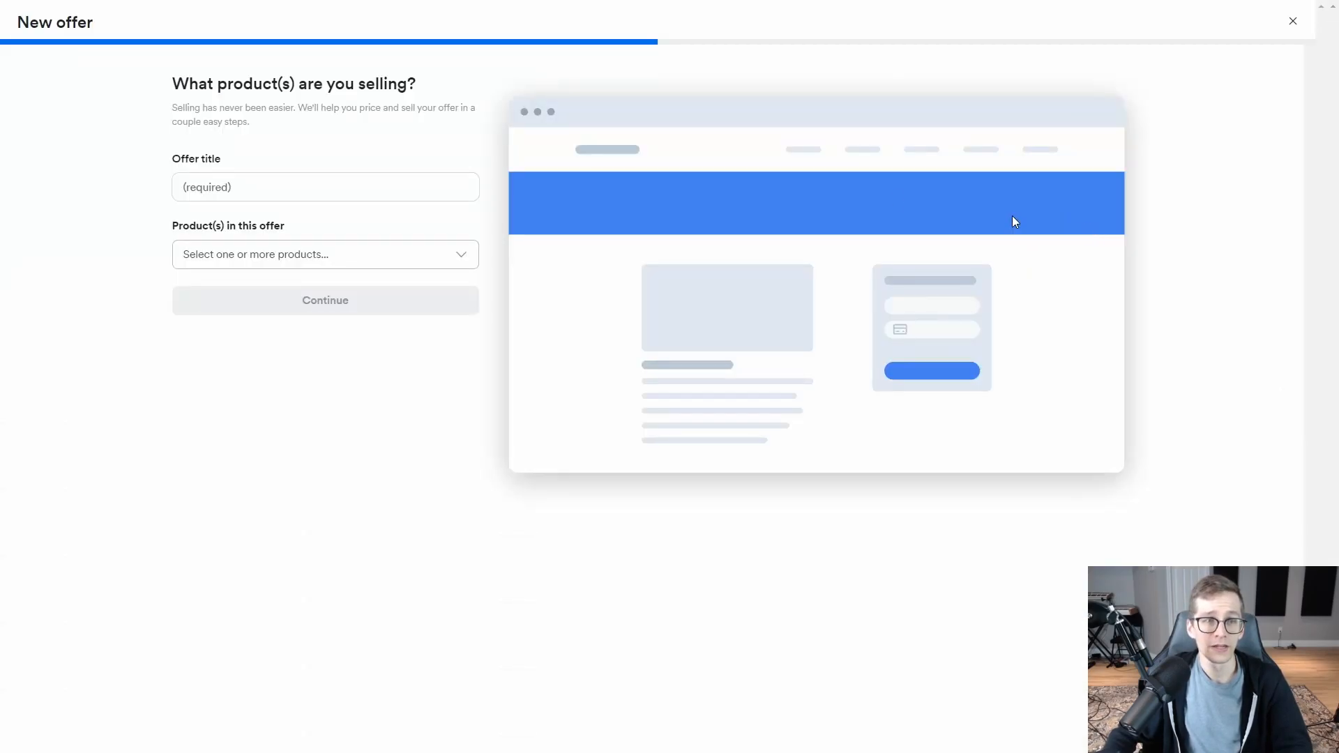
pyautogui.click(261, 183)
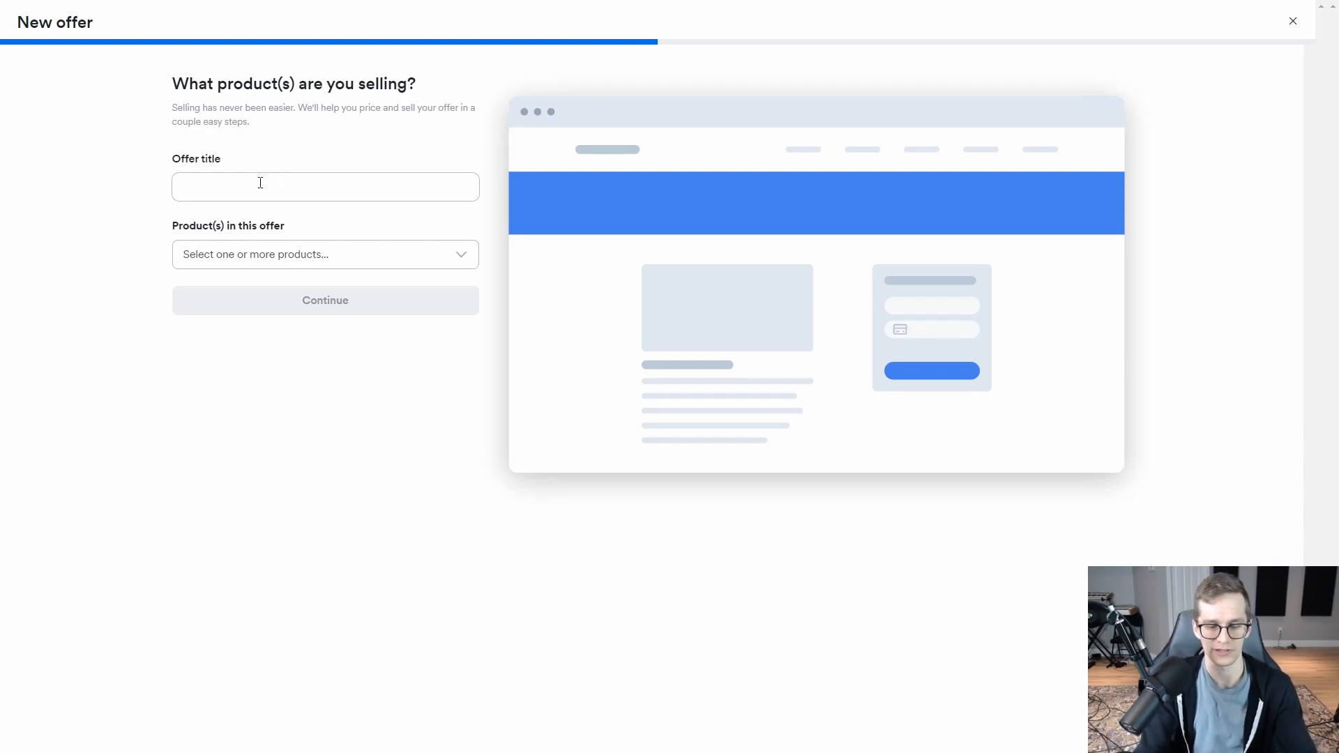
pyautogui.write('Offre prin')
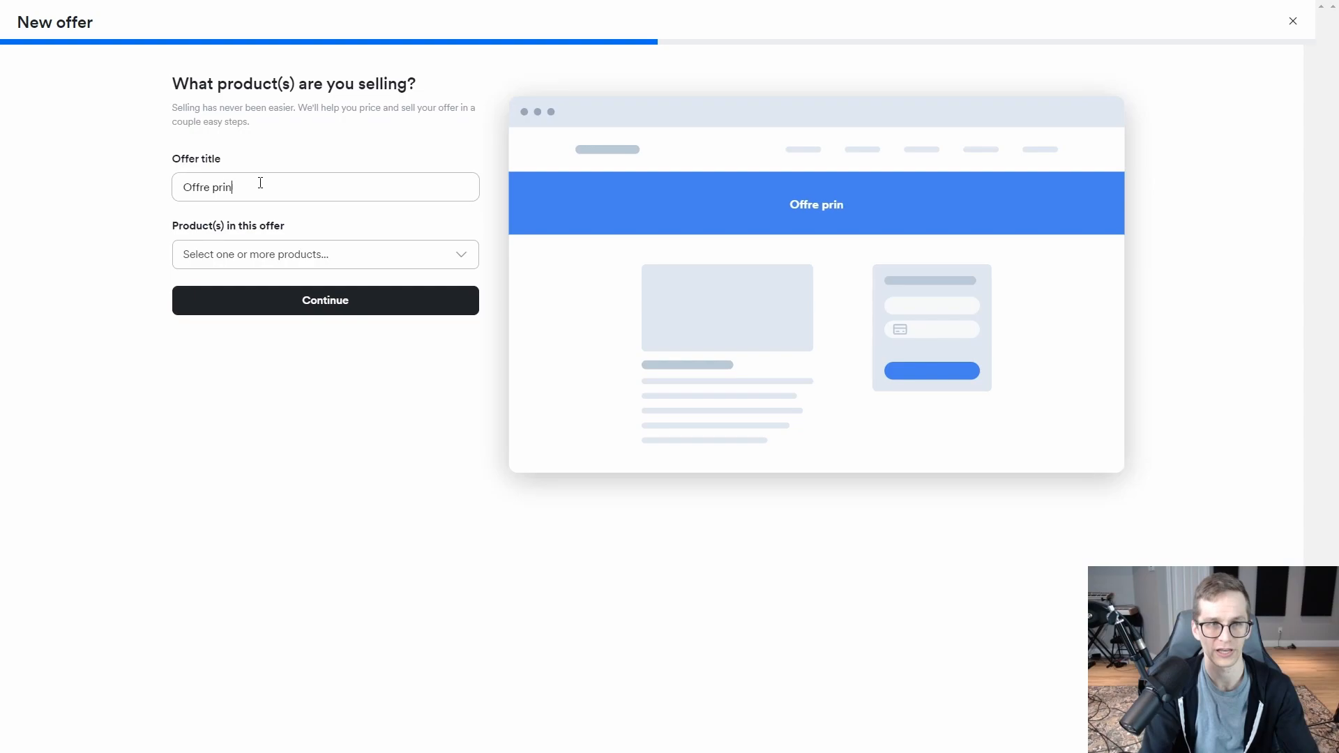
pyautogui.write('cipale')
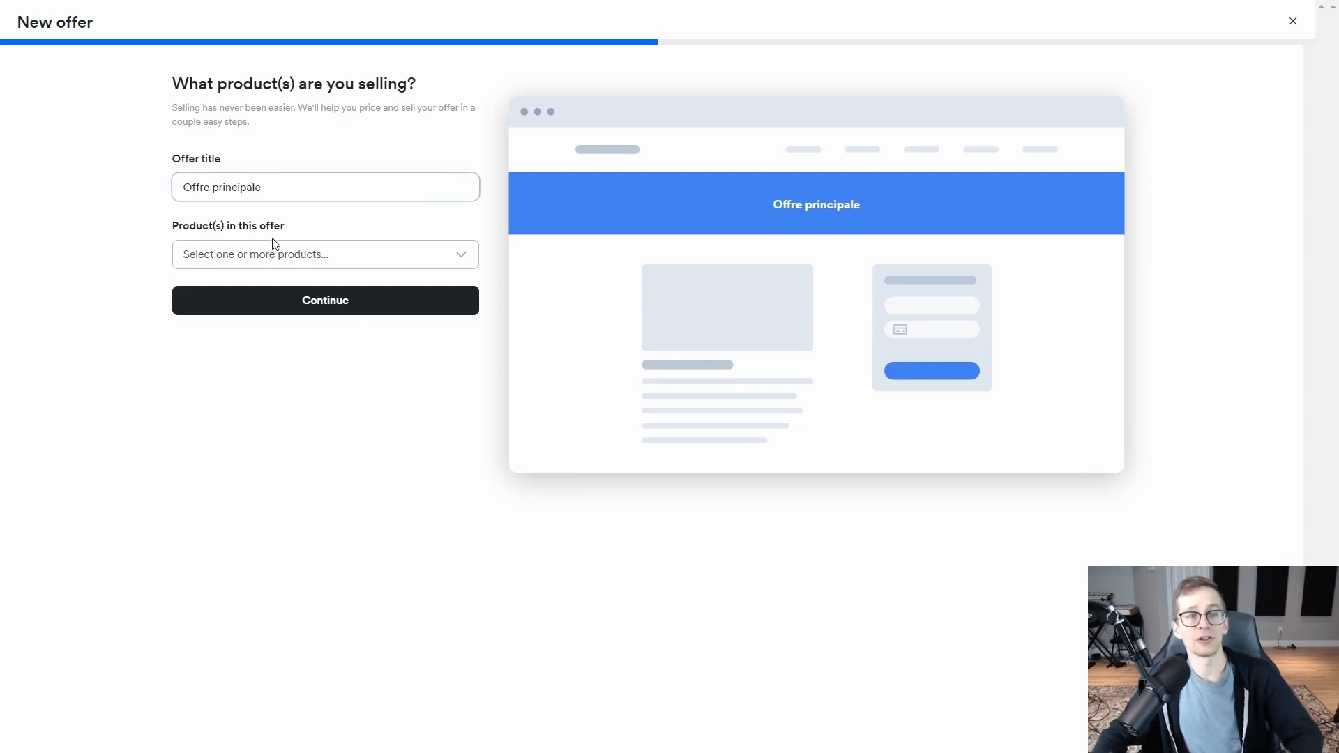
# Include the KORDZ Program product in the offer and continue to its pricing
pyautogui.click(276, 261)
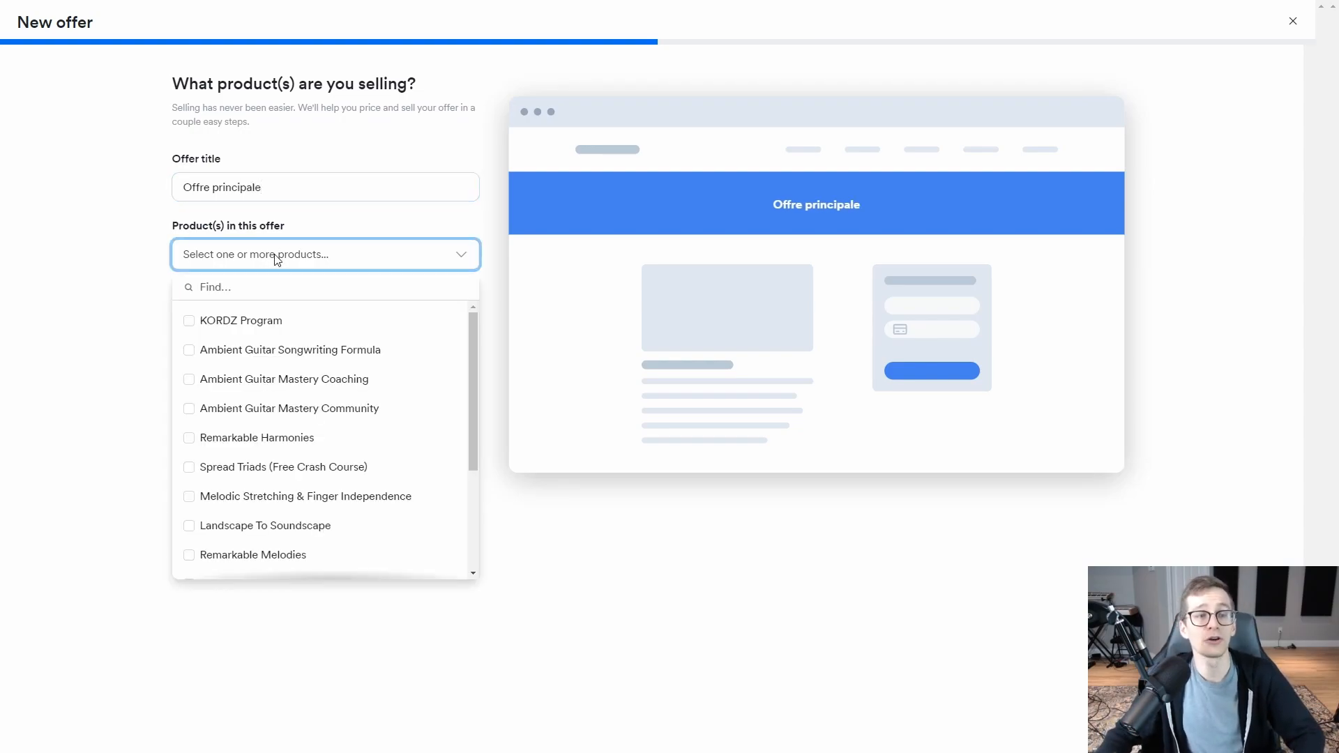
pyautogui.click(241, 326)
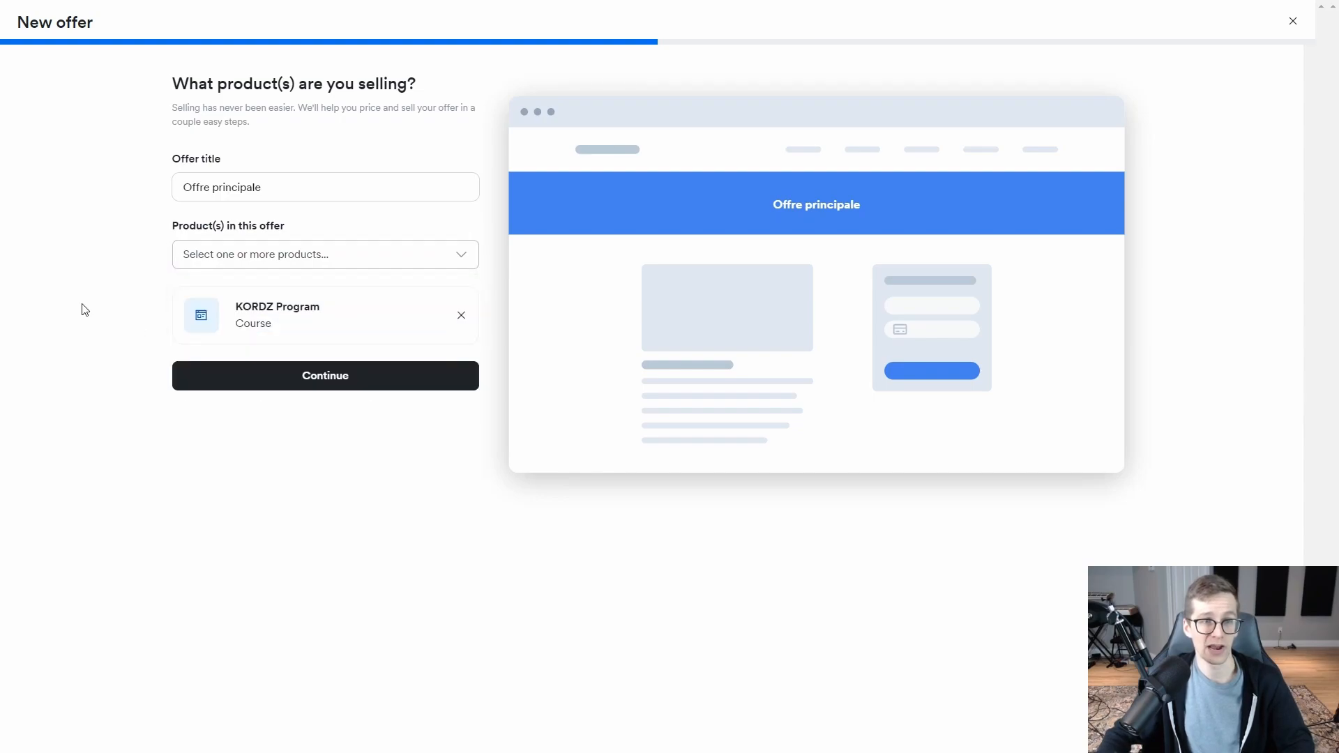
pyautogui.click(310, 376)
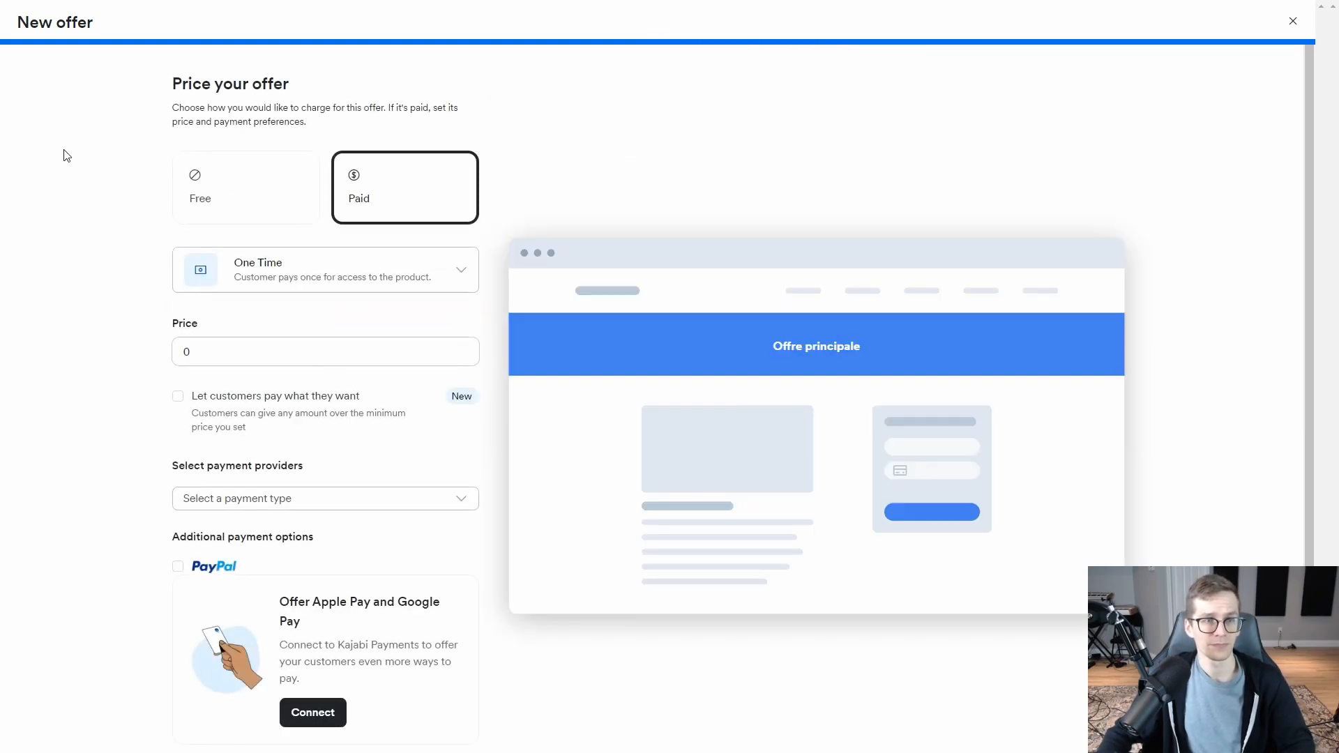
# Keep the offer paid with a One Time payment and set its price to 397
pyautogui.click(242, 188)
pyautogui.click(409, 192)
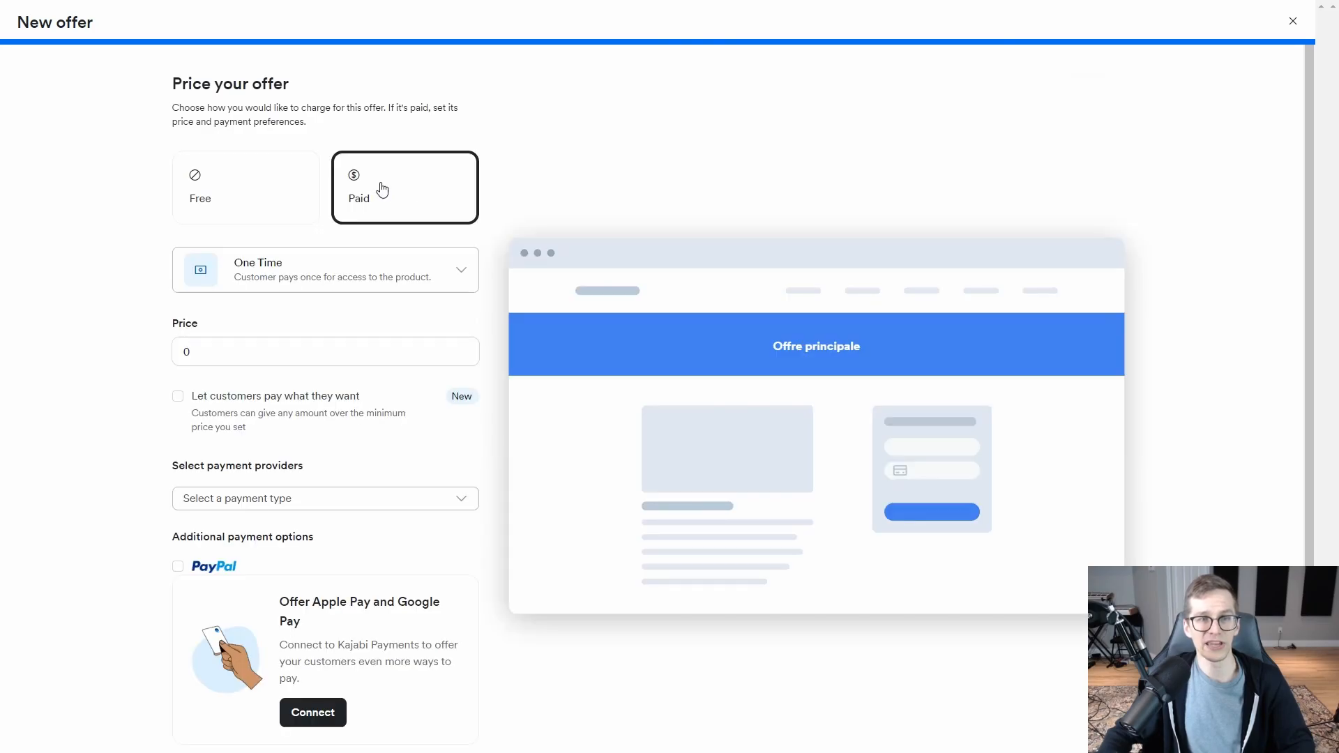
pyautogui.click(291, 276)
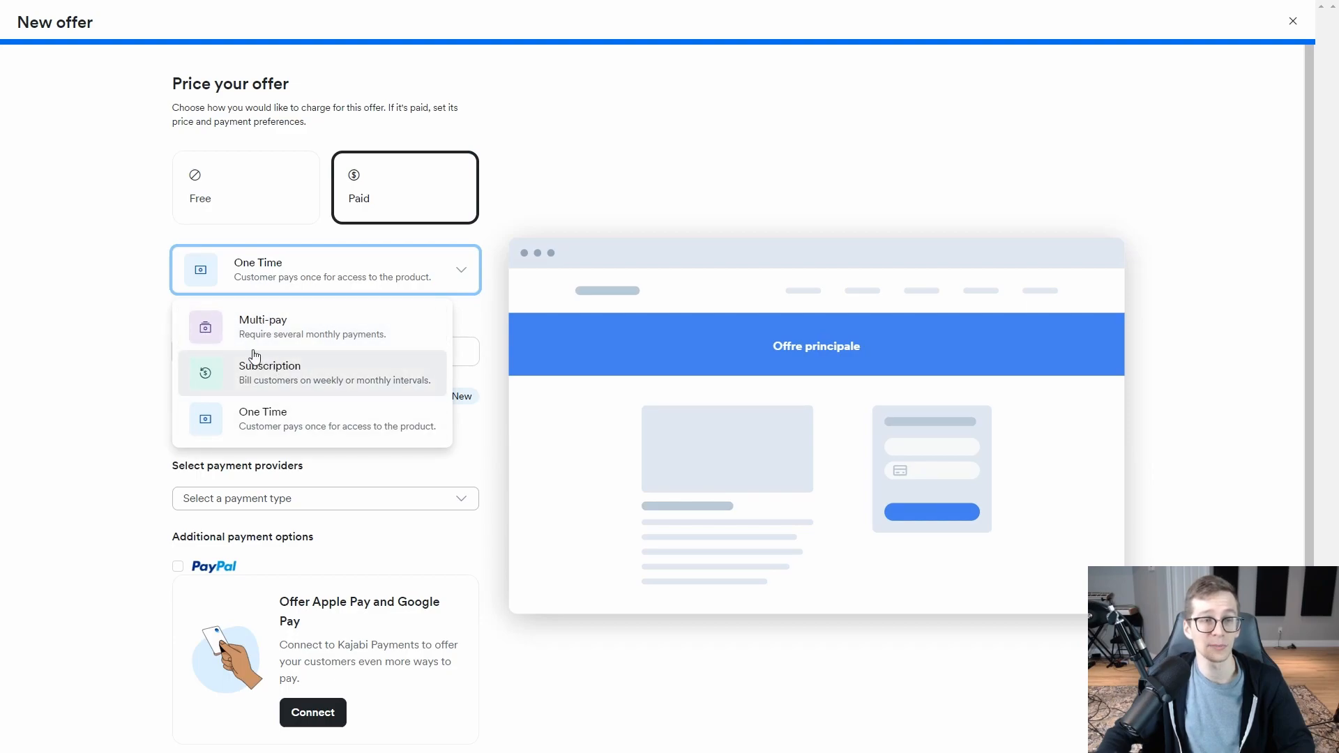
pyautogui.click(98, 289)
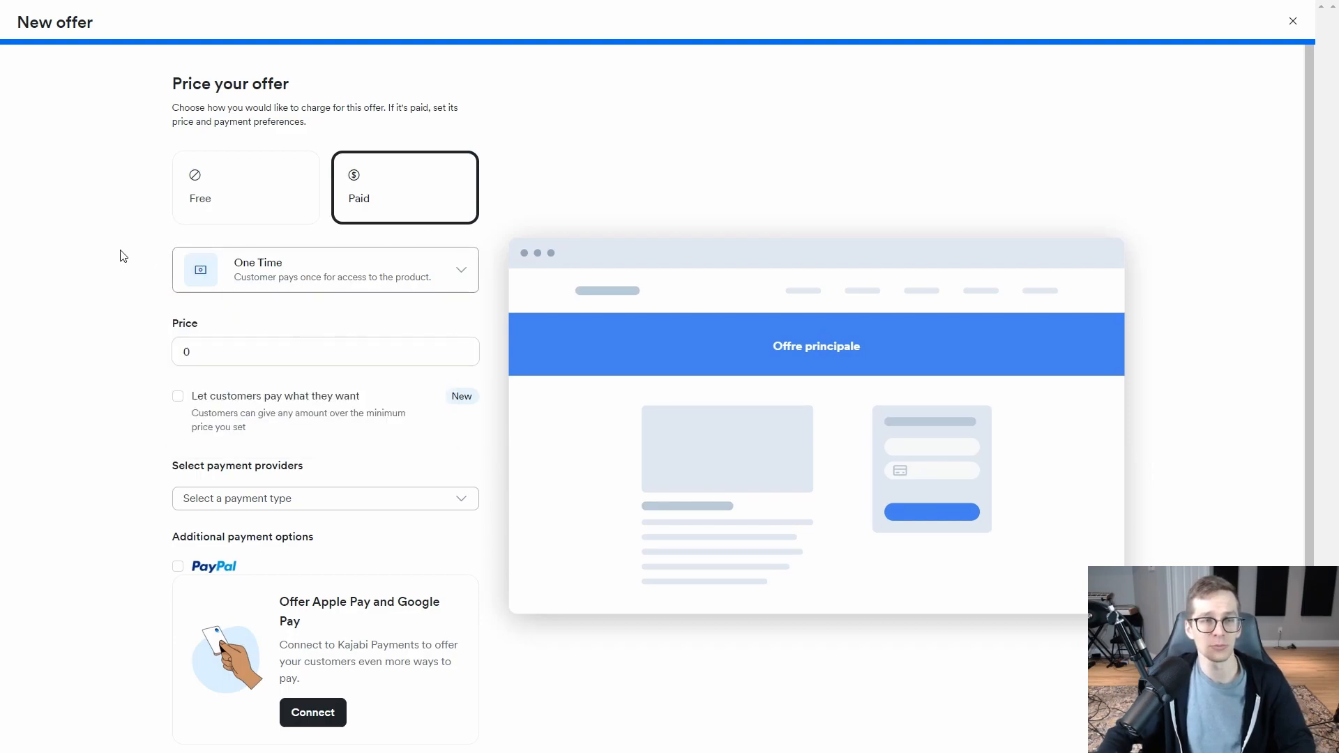
pyautogui.doubleClick(217, 351)
pyautogui.write('397')
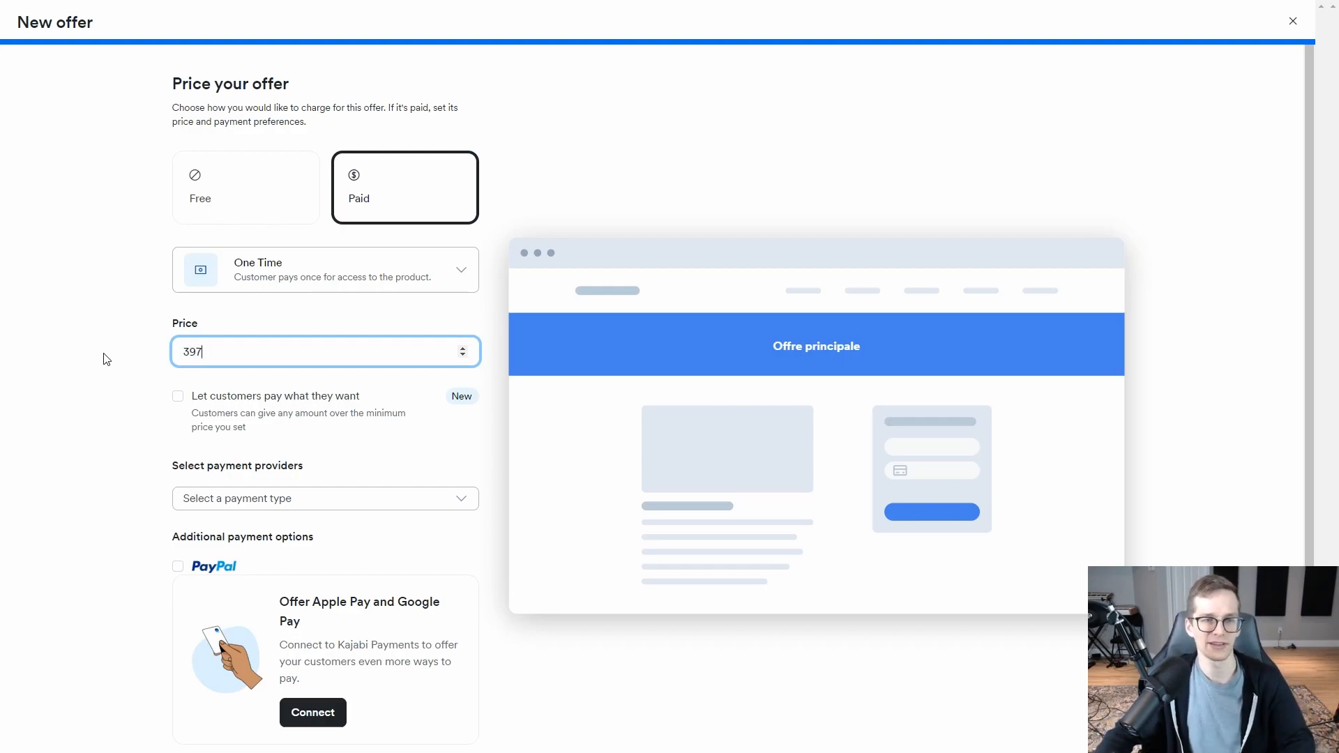
pyautogui.click(109, 297)
# Choose Stripe as the payment provider, enable PayPal as an additional option, and save the finished offer
pyautogui.scroll(-1, 209, 254)
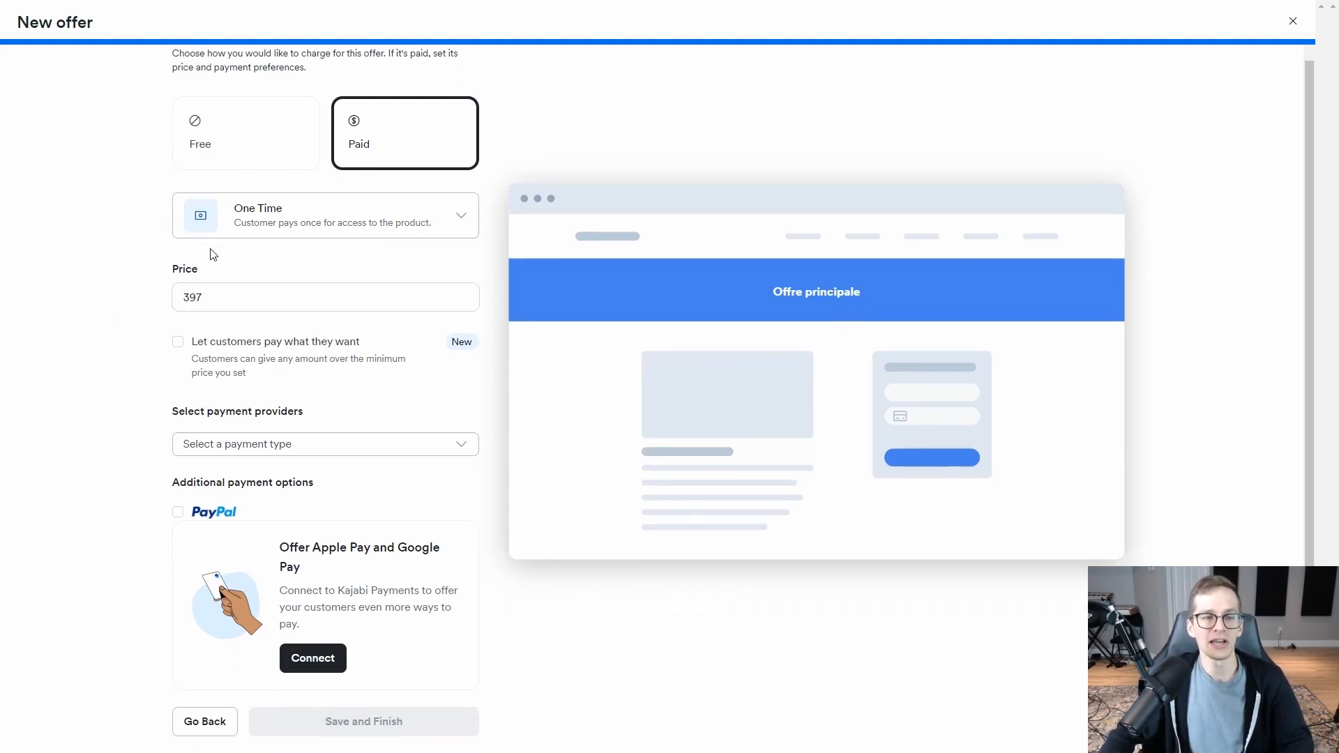
pyautogui.click(255, 446)
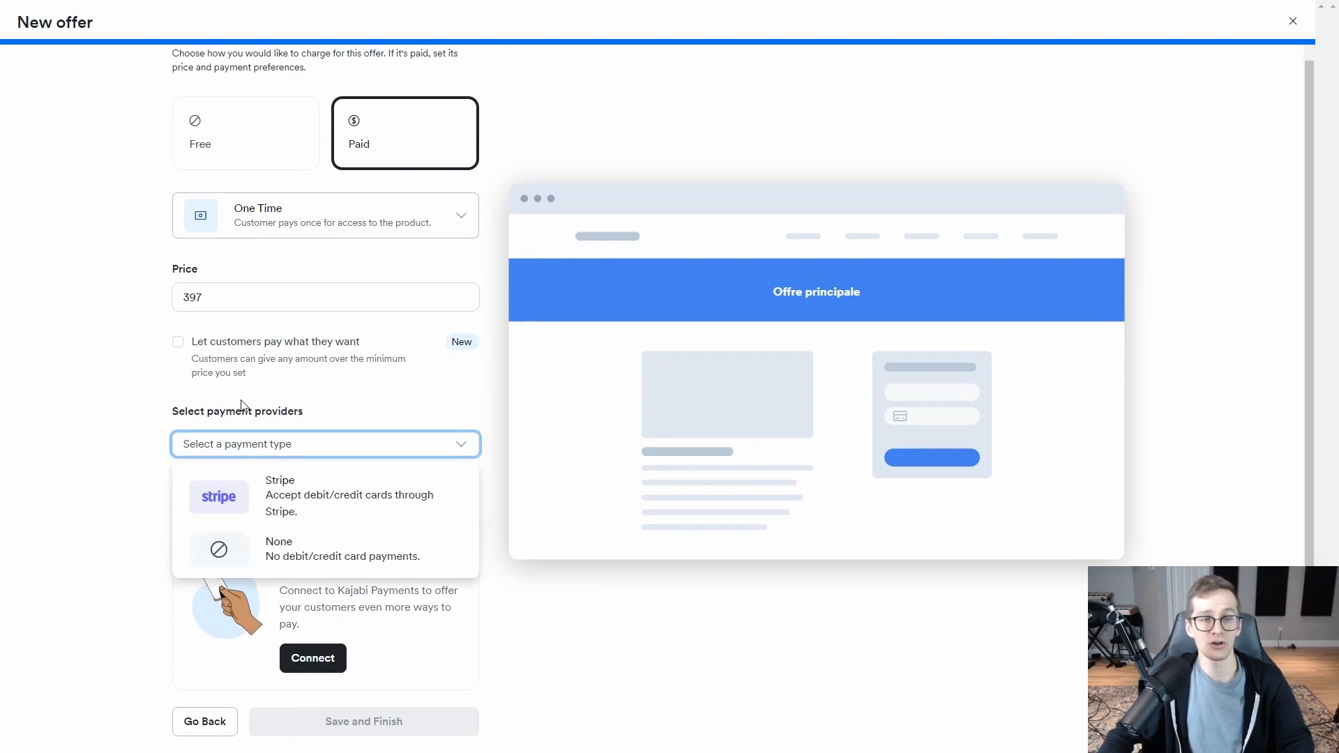
pyautogui.click(296, 494)
pyautogui.click(177, 535)
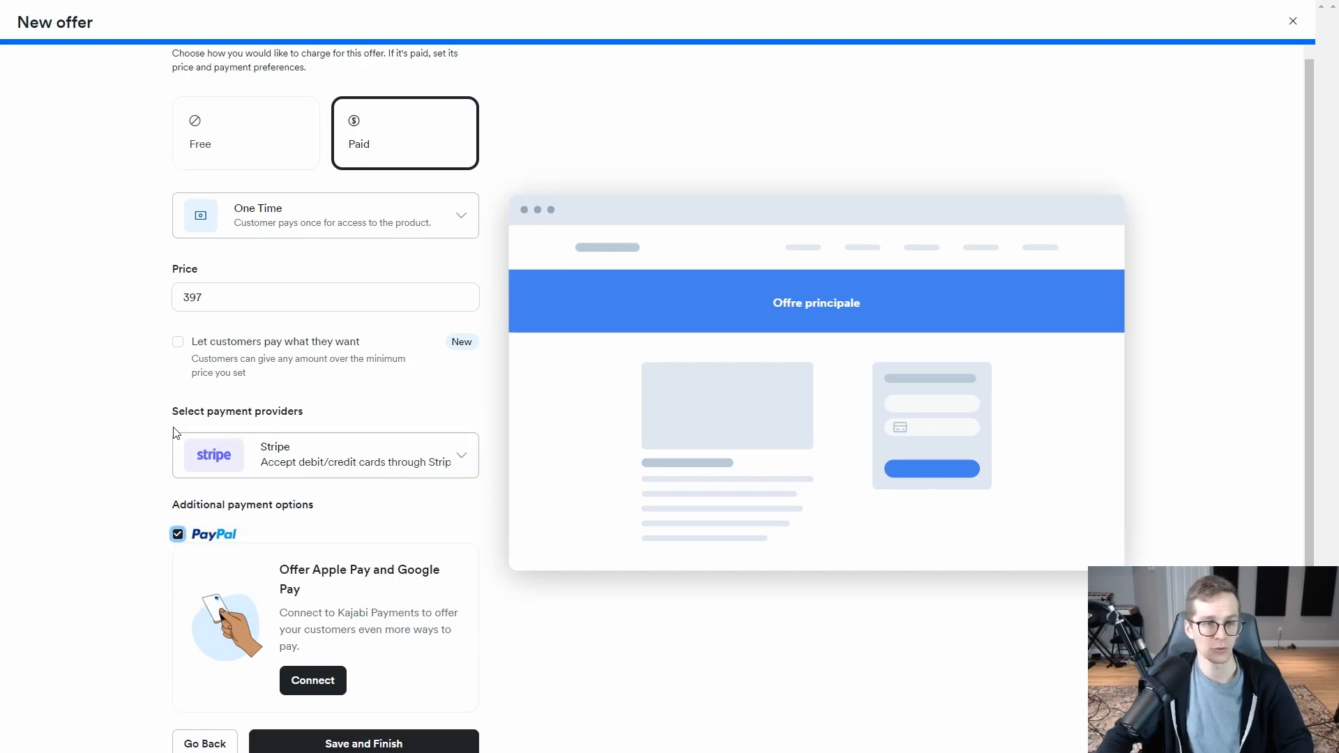
pyautogui.scroll(-1, 199, 413)
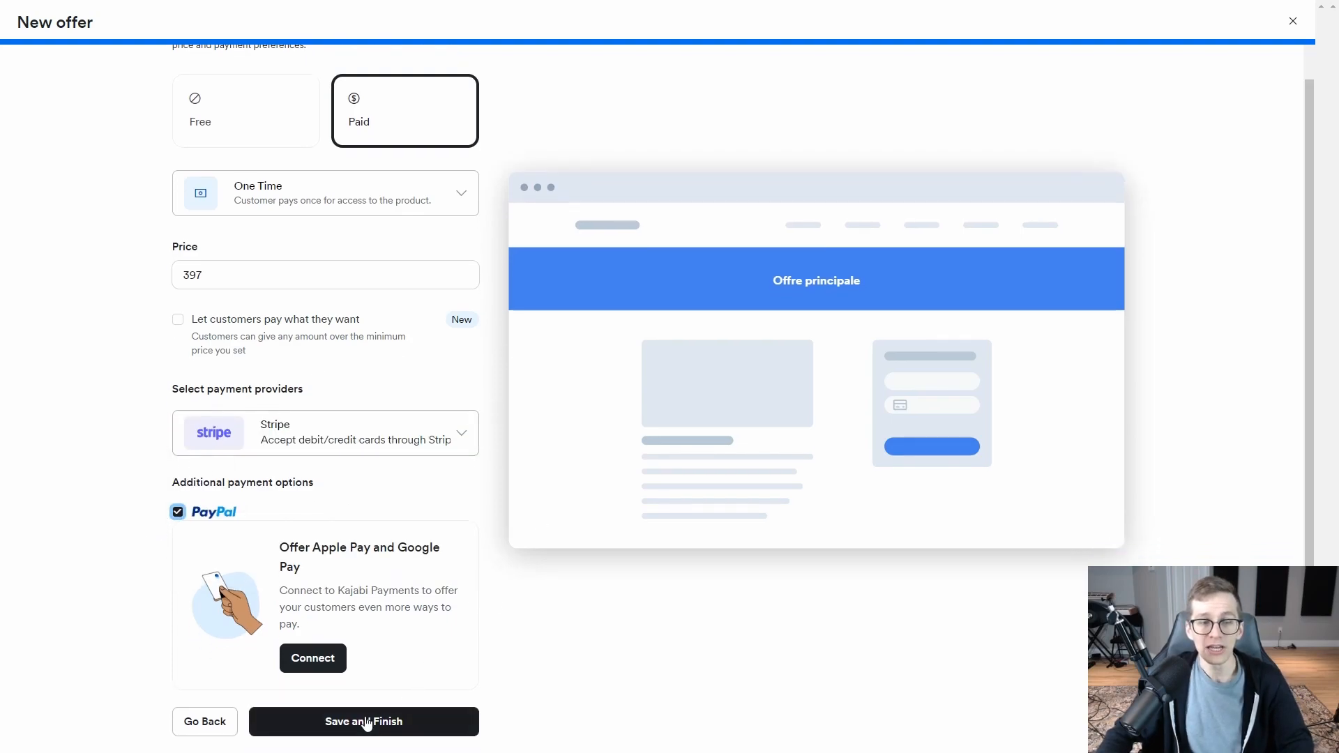
pyautogui.click(360, 724)
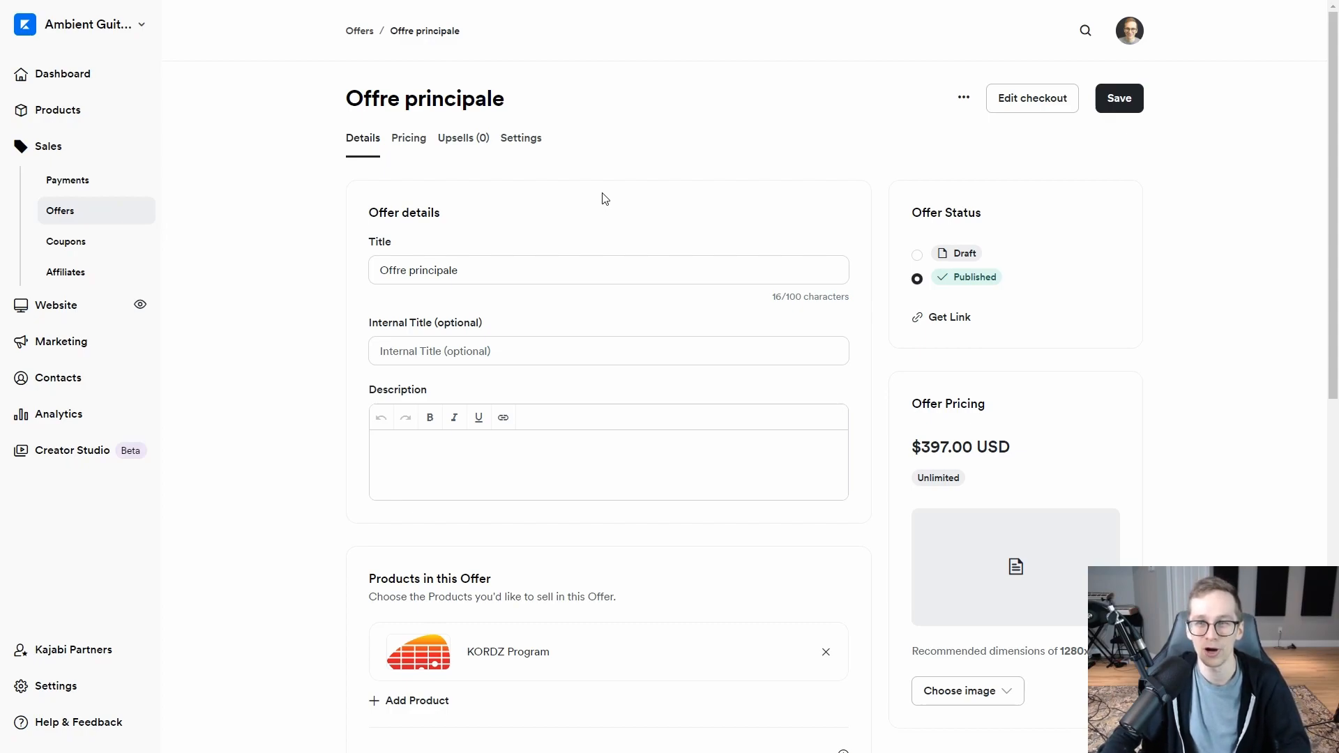
# Open the offer's checkout page for editing and replace the whole checkout description with the filler text "dlfjgbshjbsgj,bsdf,jdfgbkbd"
pyautogui.click(1039, 103)
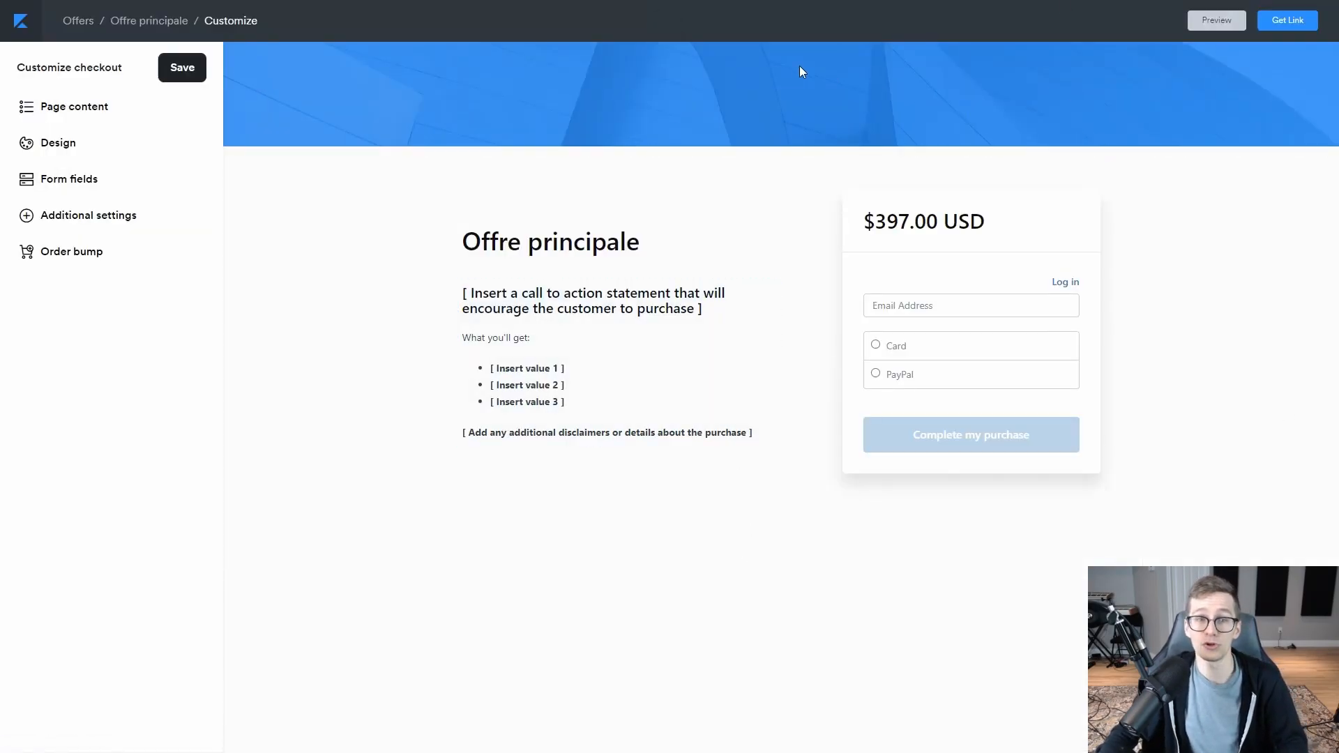
pyautogui.moveTo(546, 328)
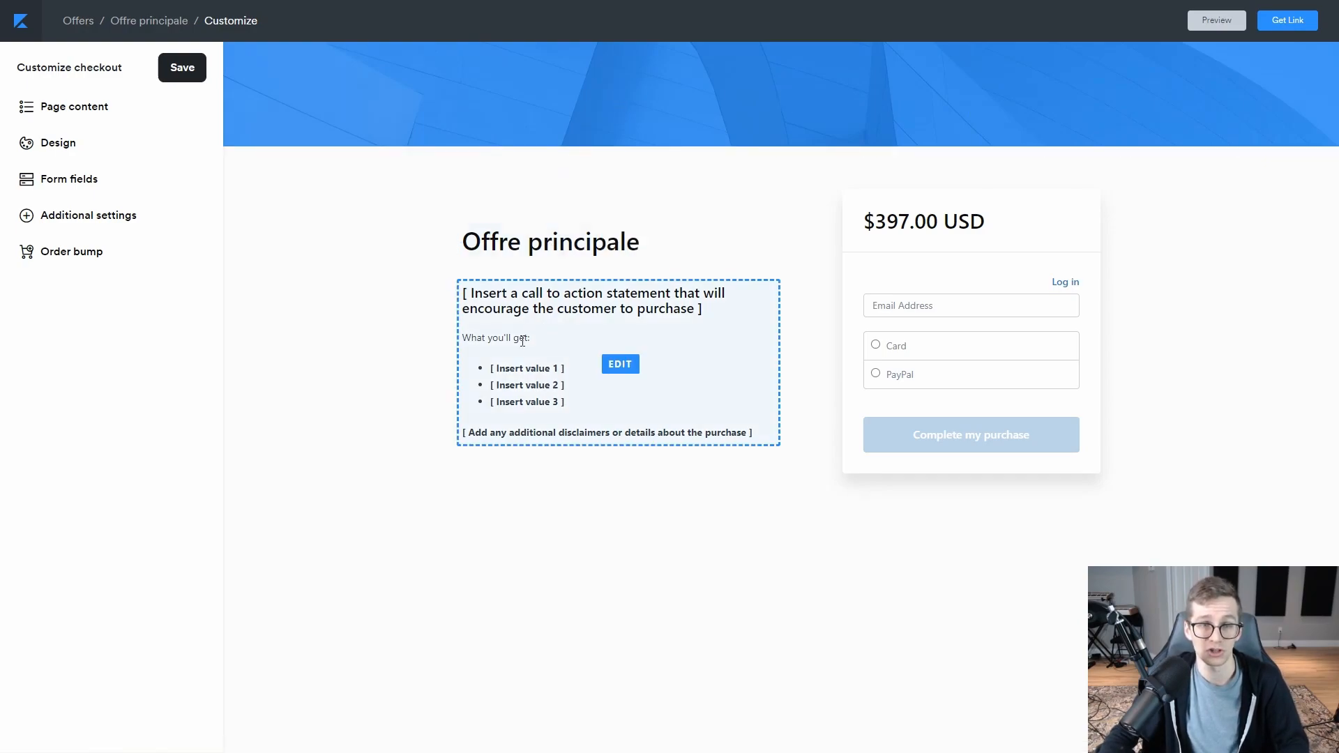
pyautogui.click(561, 343)
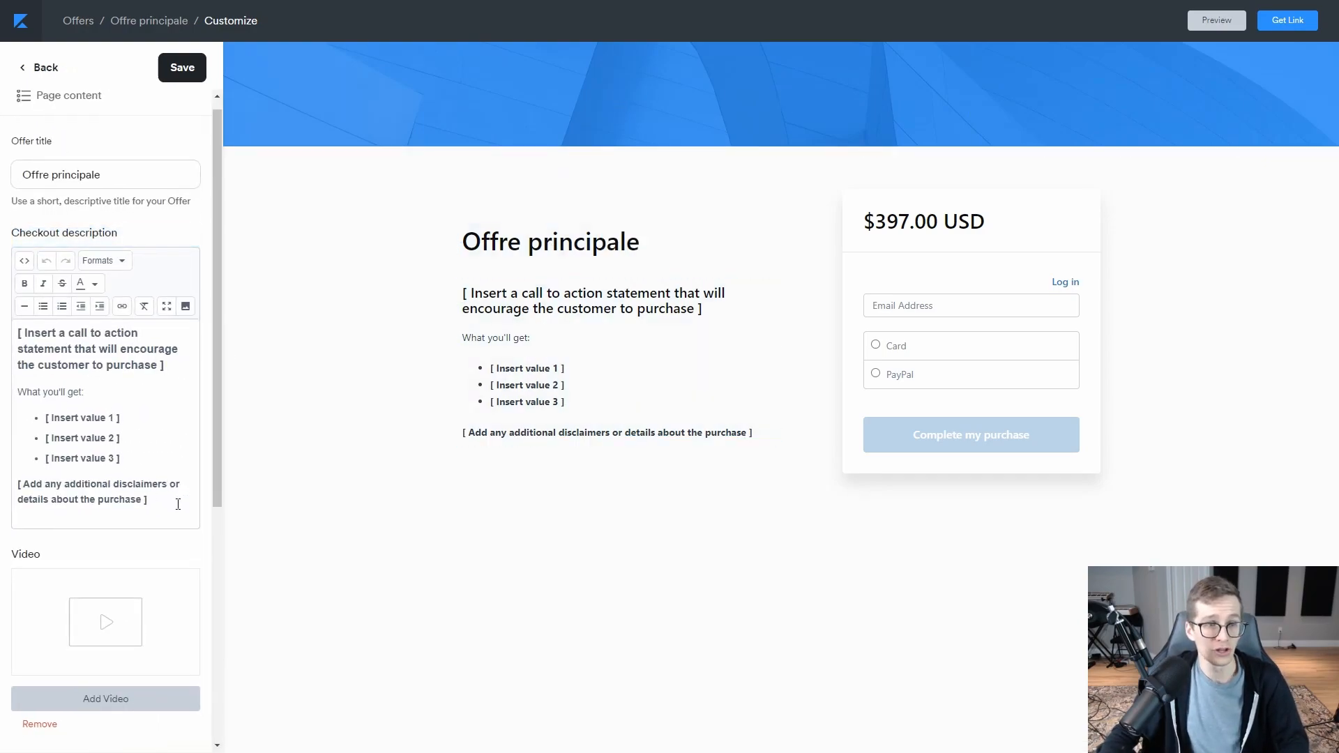
pyautogui.moveTo(174, 500); pyautogui.dragTo(61, 307)
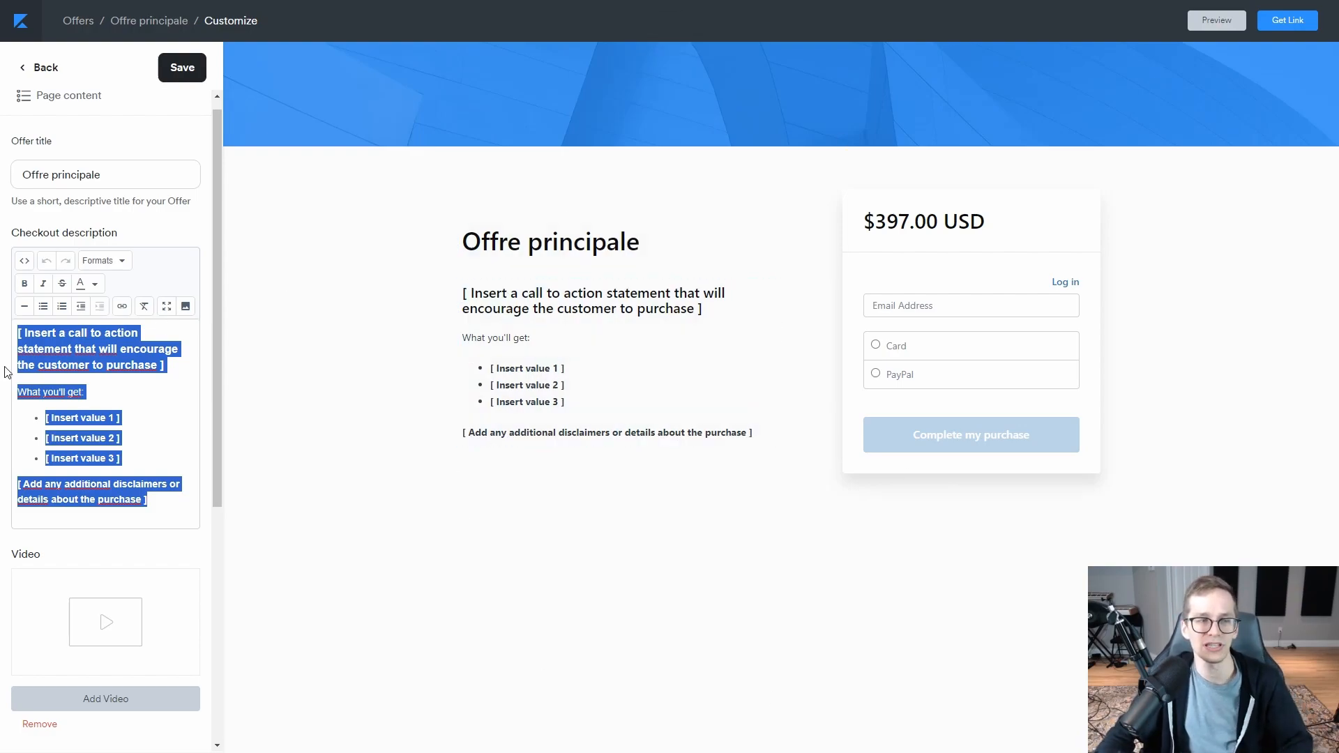
pyautogui.write('dlfjgbshjbsgj,bsdf,jdfgbkbd')
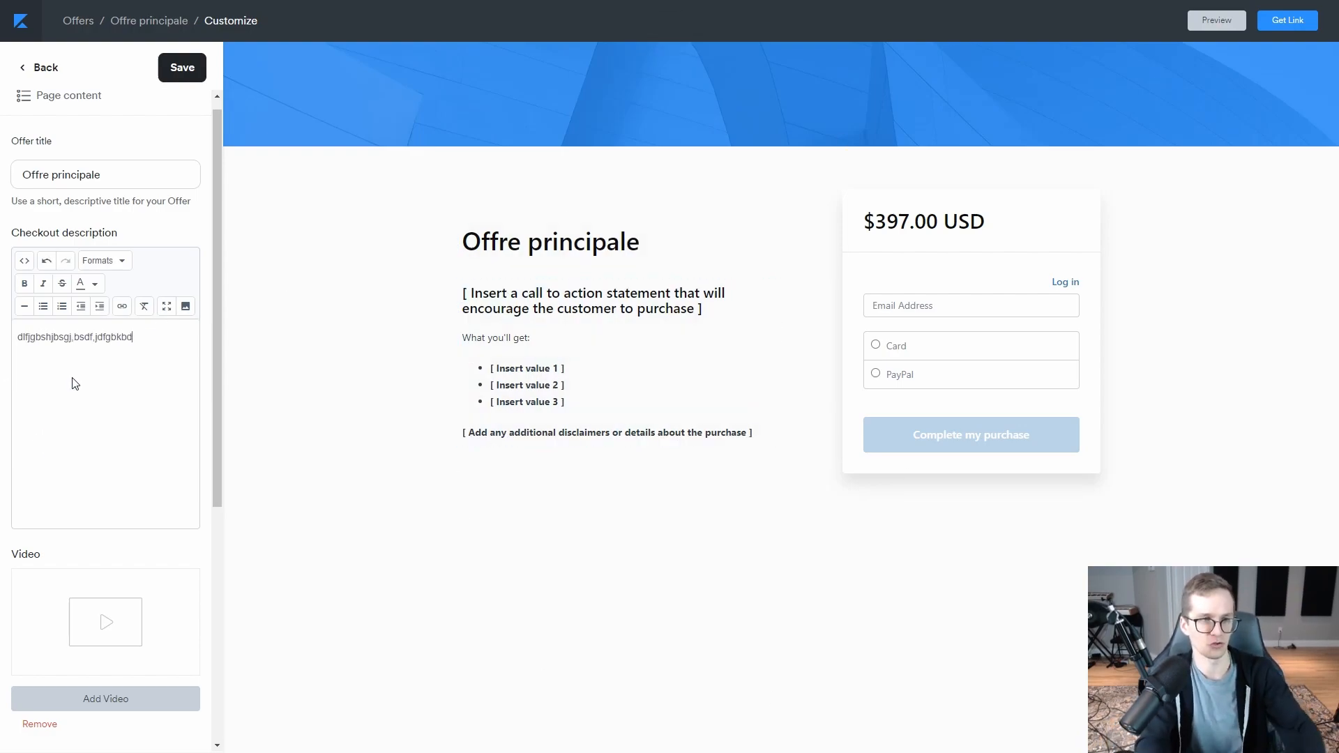
# Save the new checkout description and open the order bump settings of the checkout page
pyautogui.click(182, 67)
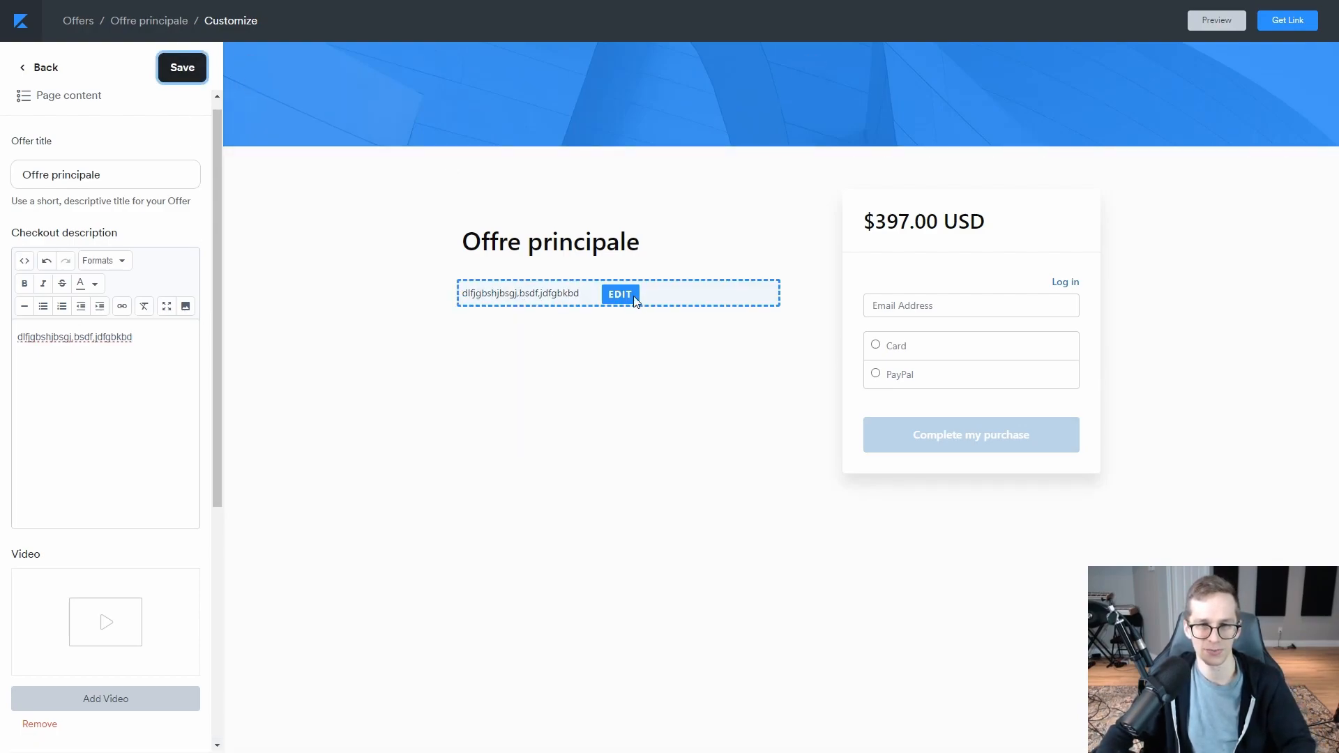
pyautogui.click(46, 70)
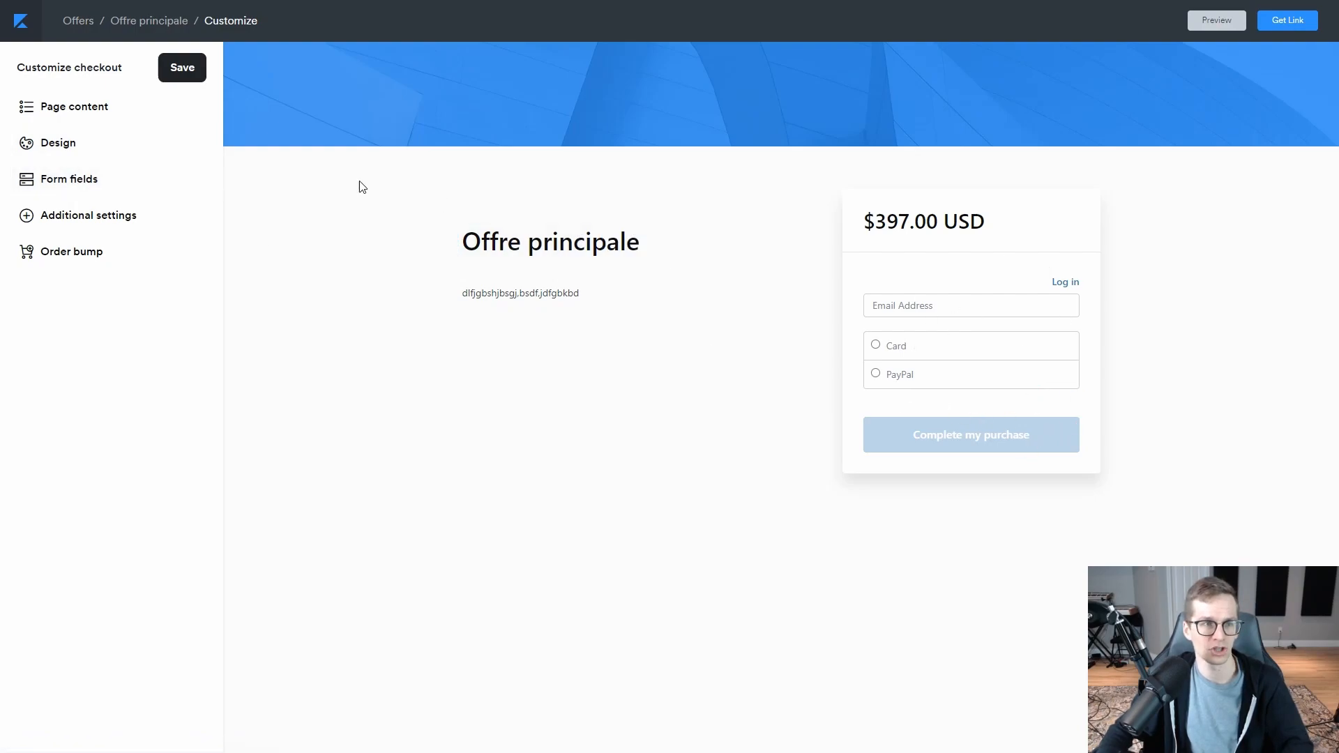
pyautogui.click(65, 257)
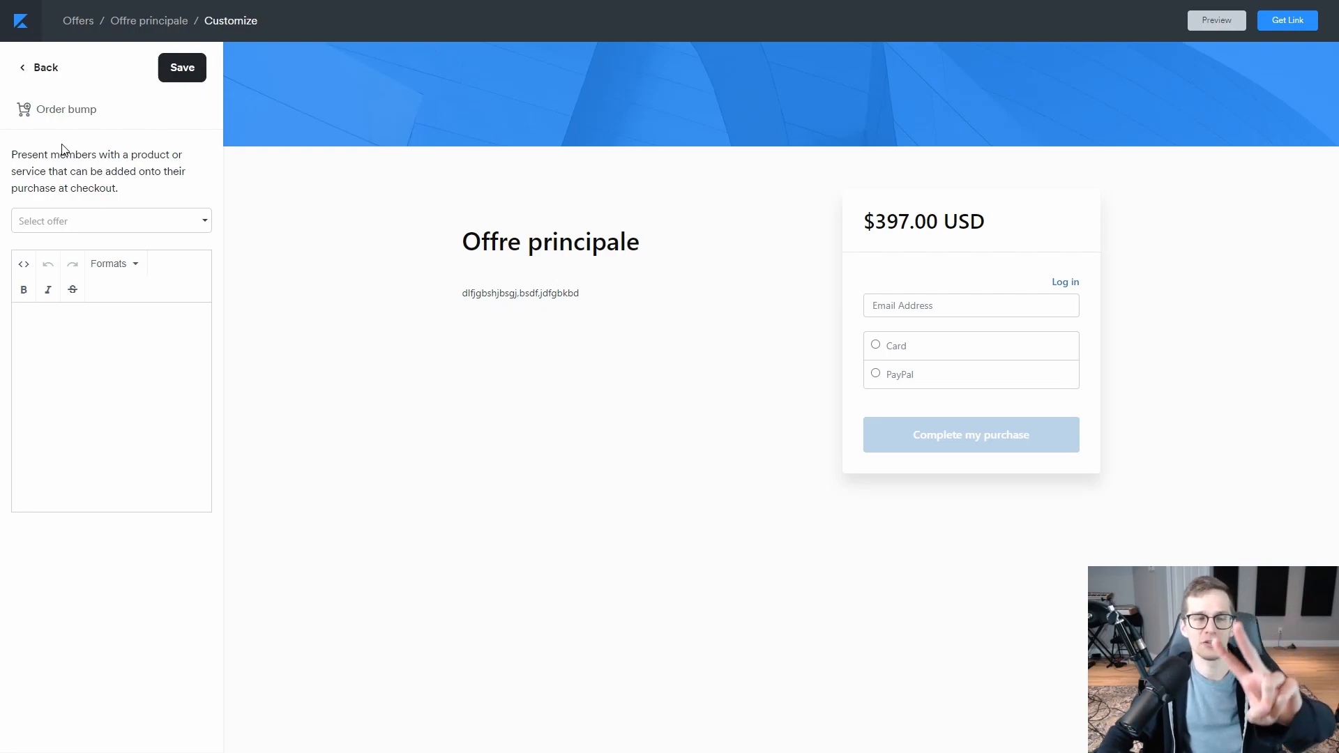
# Find the "Chord Spicer (order bump)" offer by searching for "order bump", set it as the checkout's order bump, and save
pyautogui.click(43, 228)
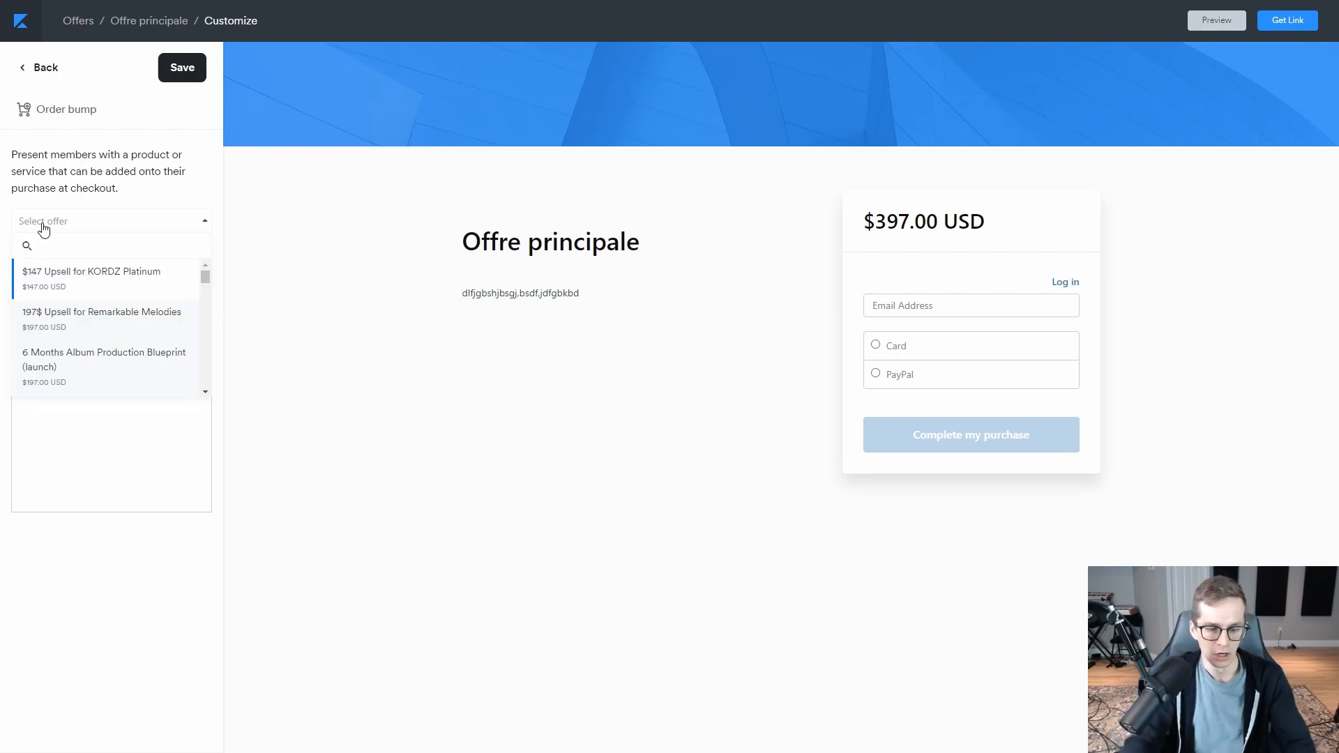
pyautogui.write('order bum')
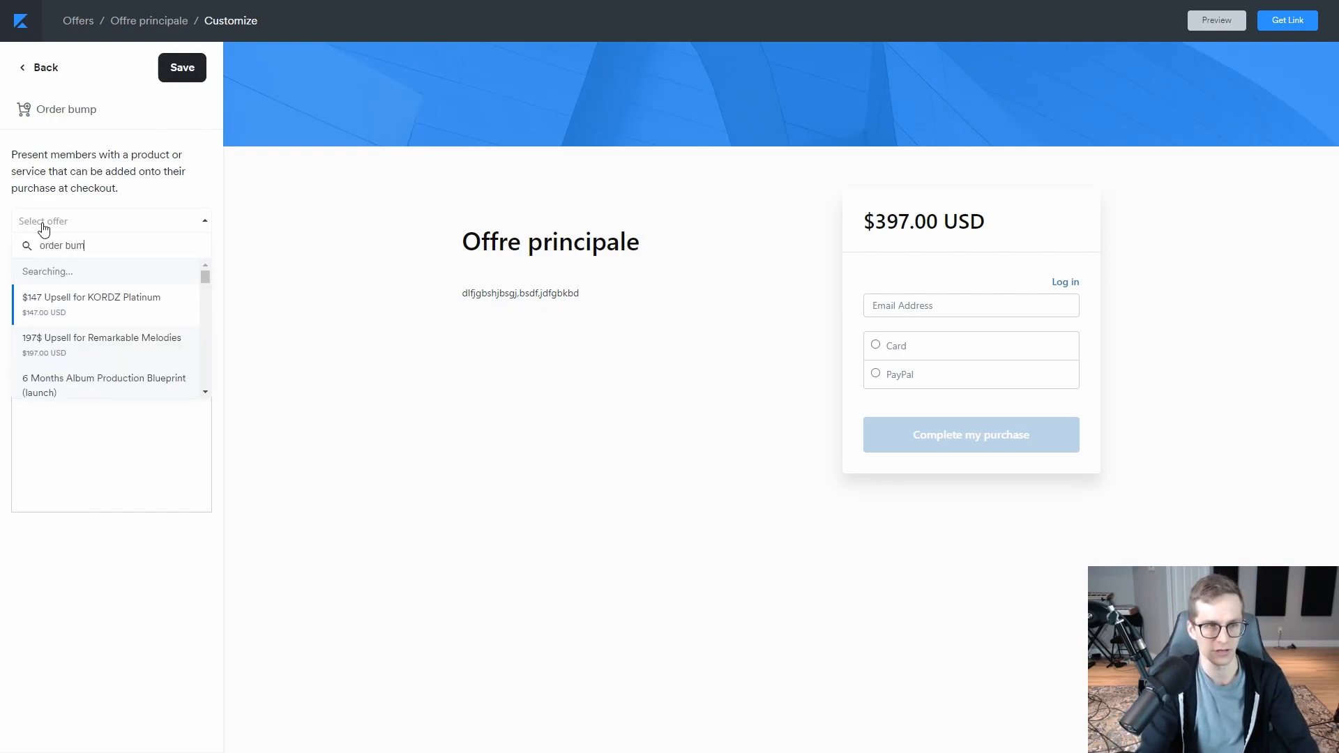
pyautogui.write('p')
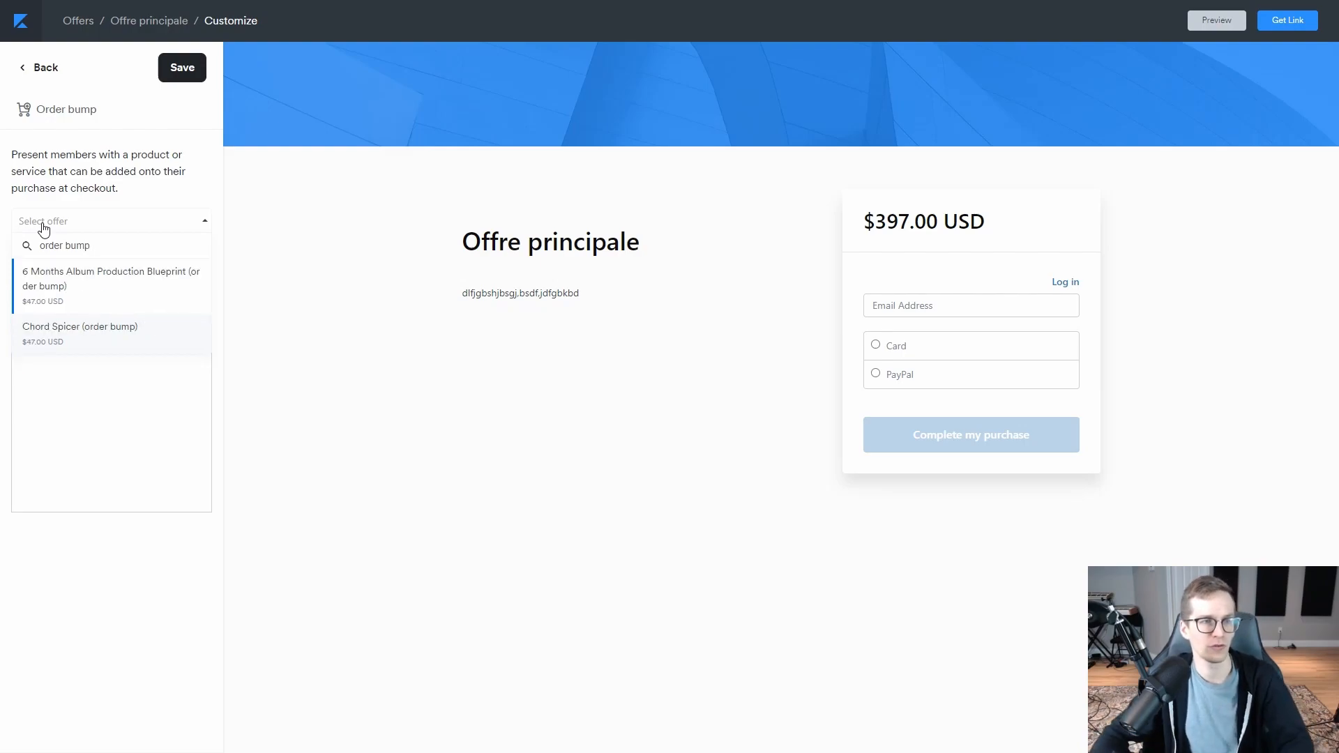
pyautogui.click(53, 335)
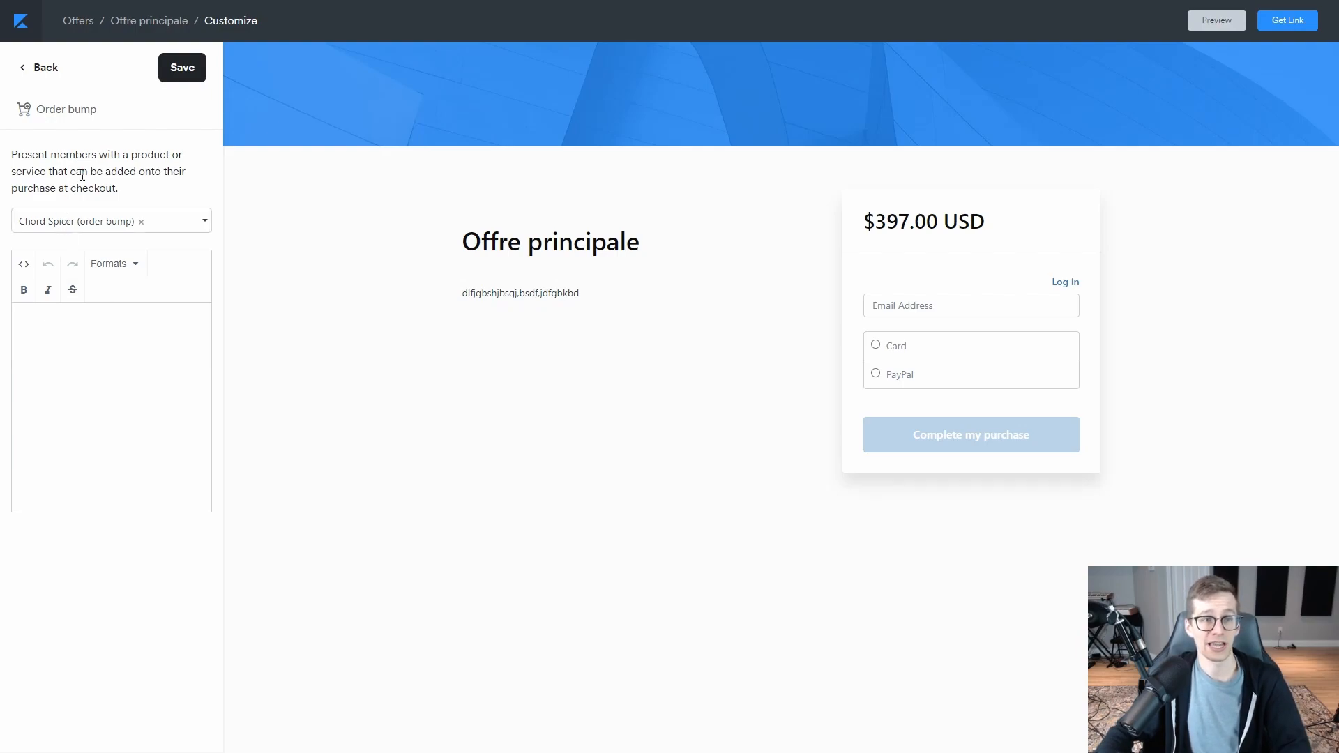
pyautogui.click(187, 72)
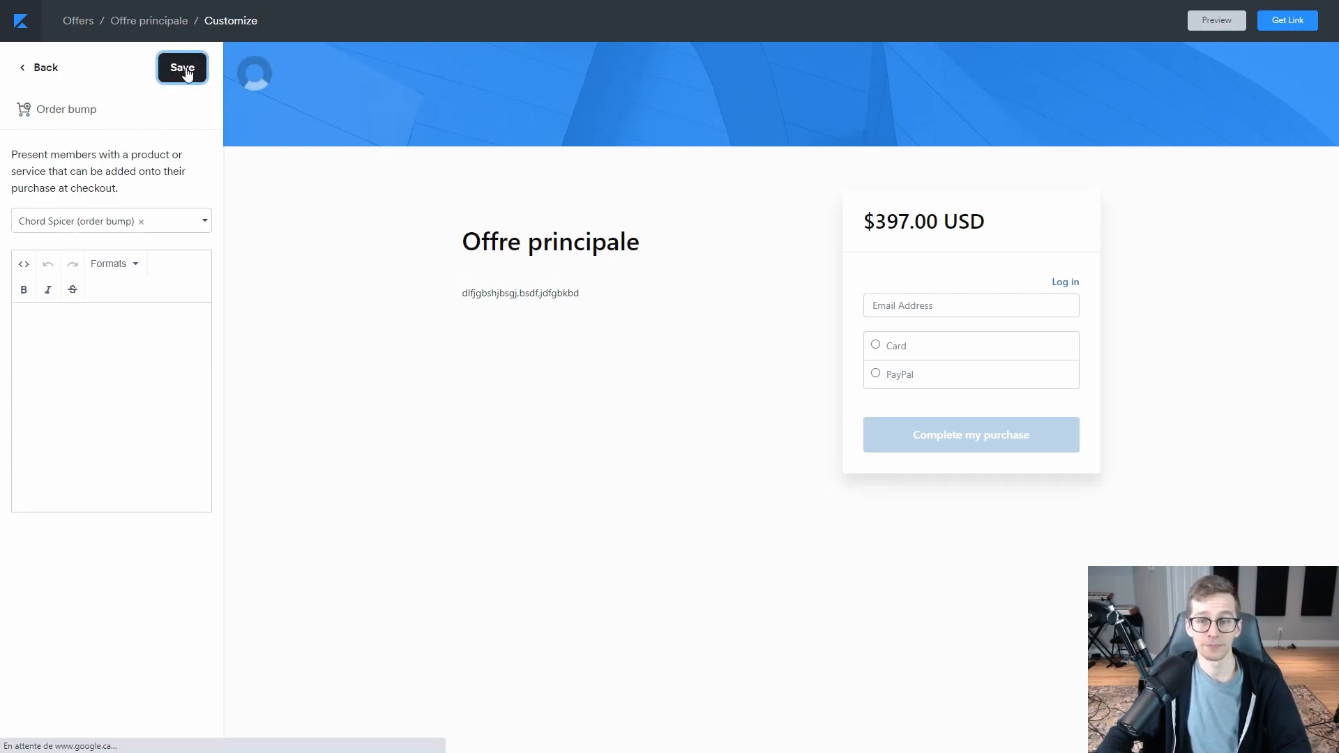
pyautogui.moveTo(918, 427)
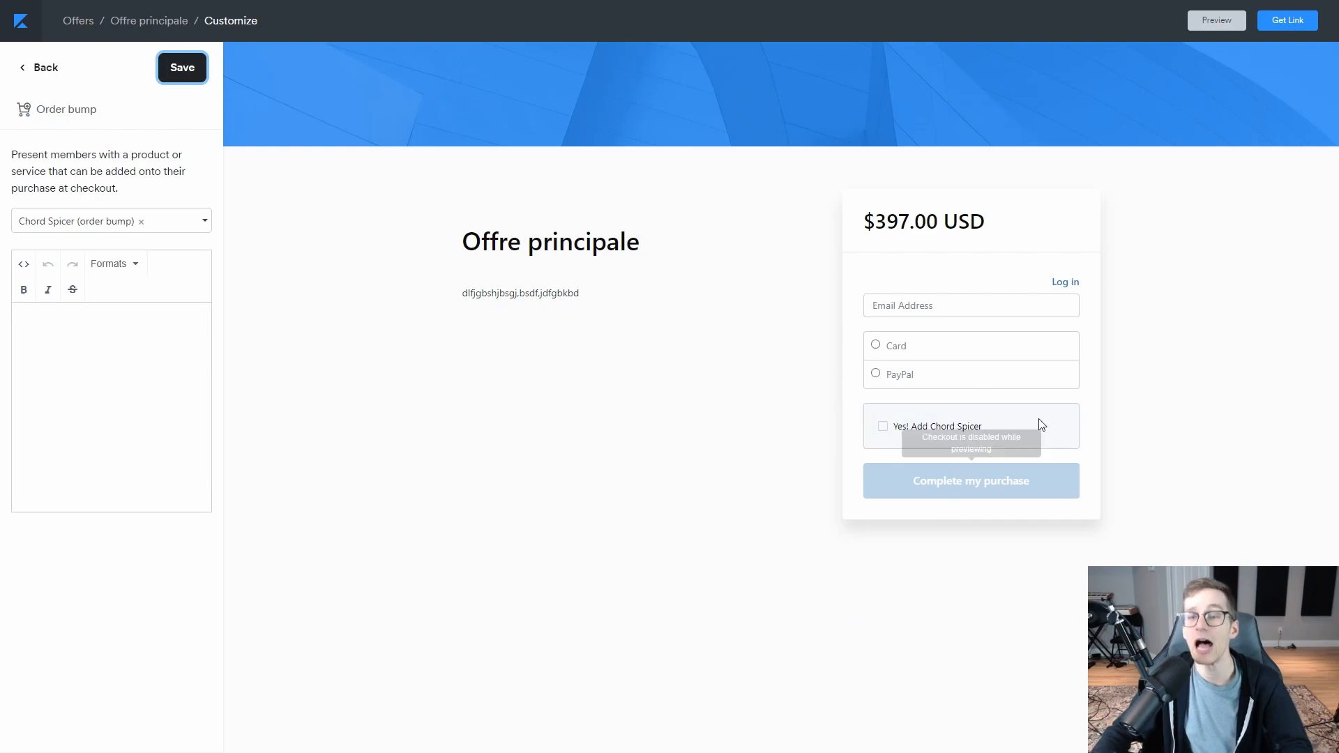
# Switch to the existing KORDZ Program Platinum checkout preview, include Chord Spicer in the order, and examine how the order bump affects the checkout
pyautogui.click(134, 343)
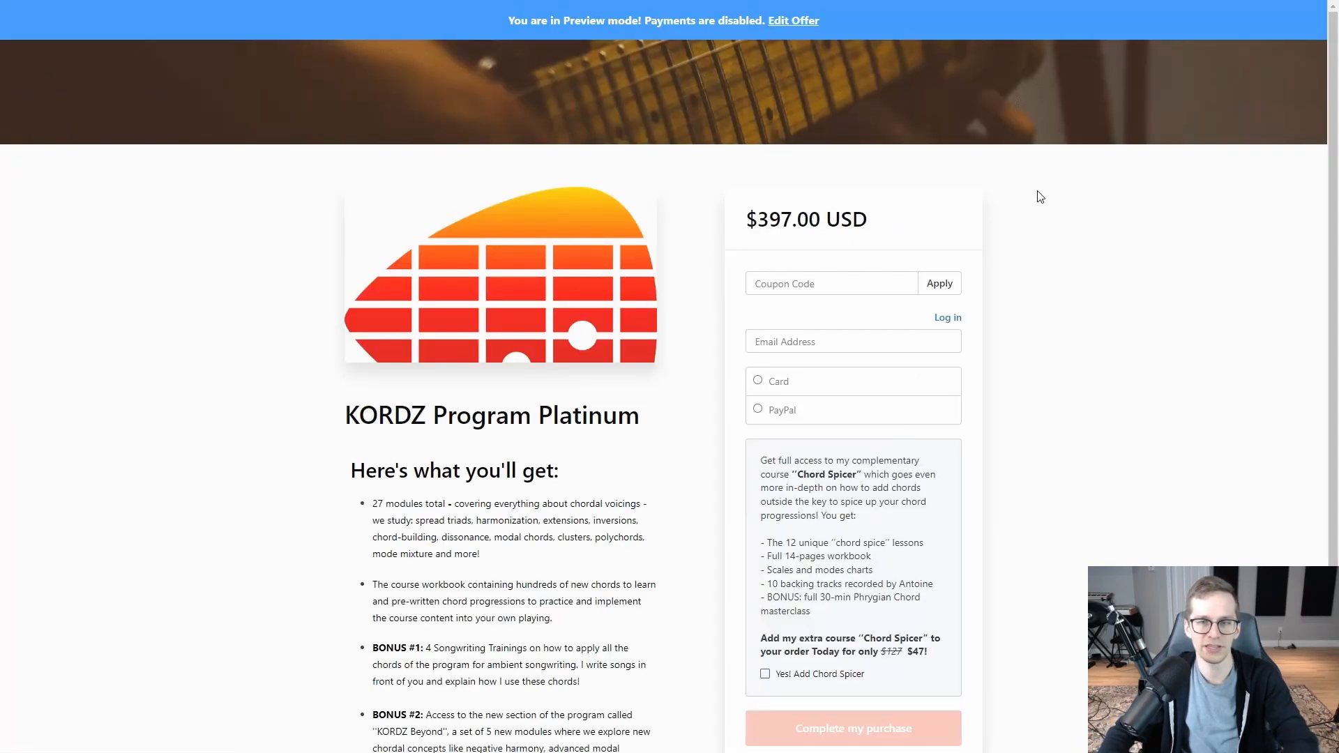
pyautogui.scroll(-3, 1155, 230)
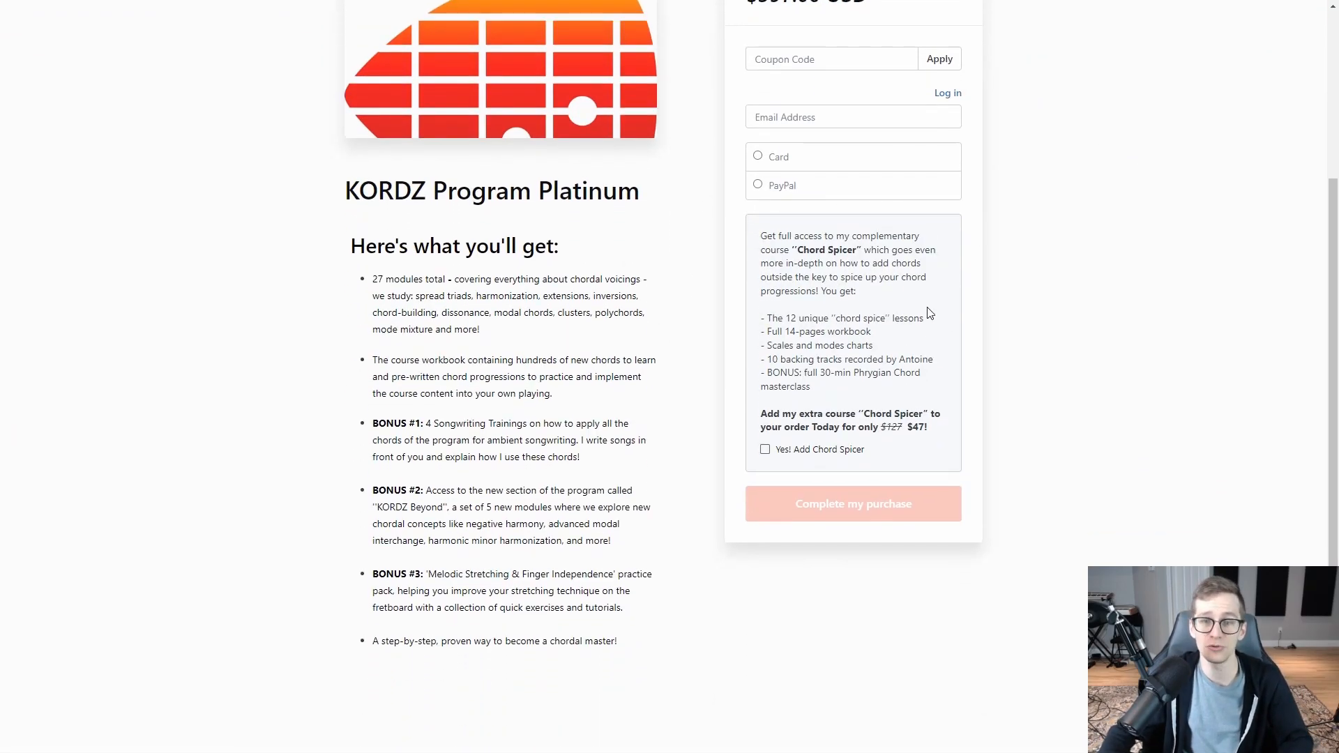
pyautogui.scroll(3, 1014, 320)
pyautogui.scroll(-1, 1068, 267)
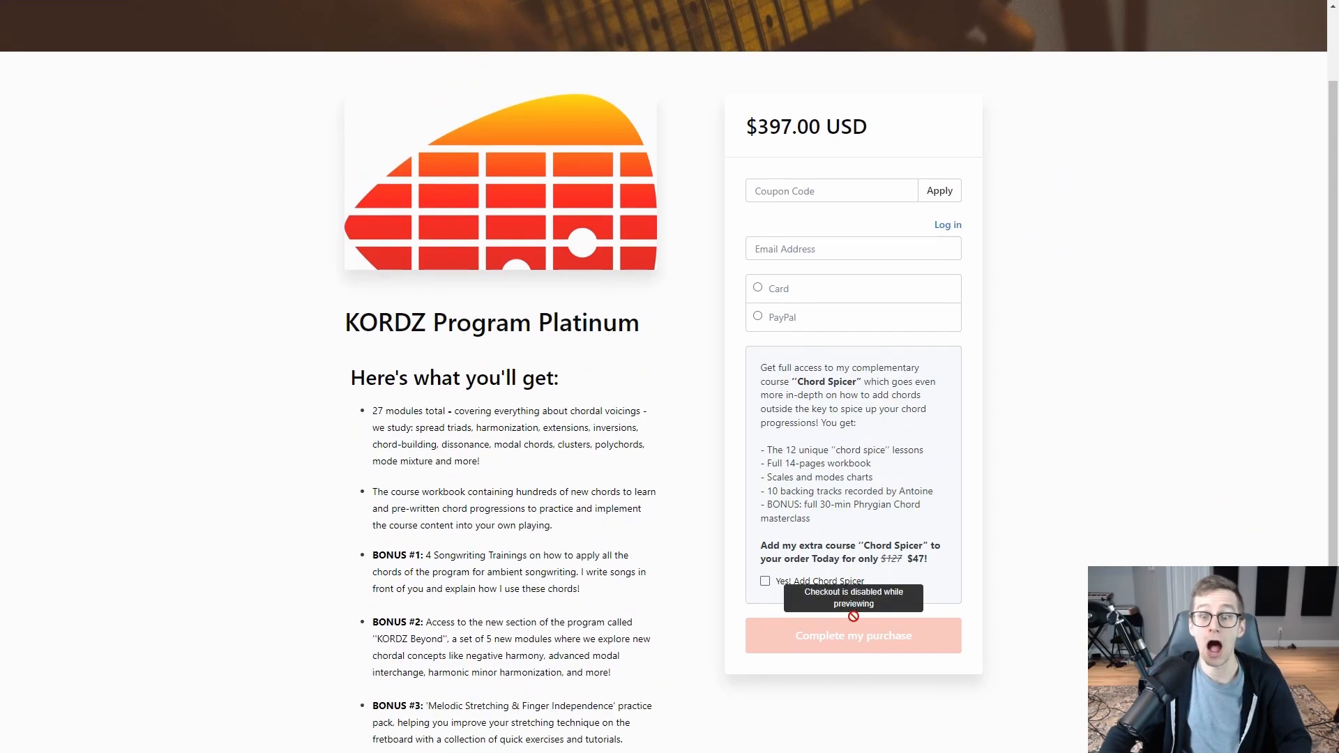
pyautogui.click(767, 582)
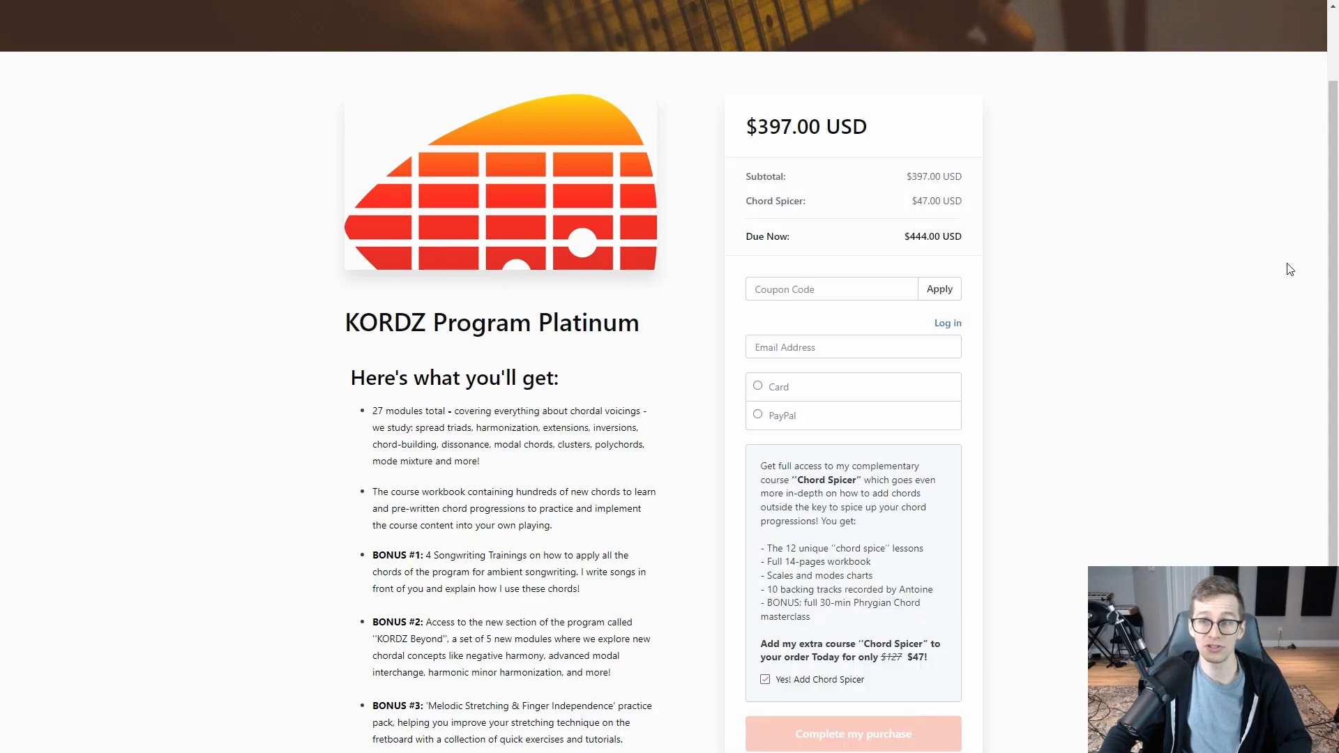
pyautogui.scroll(-1, 1291, 269)
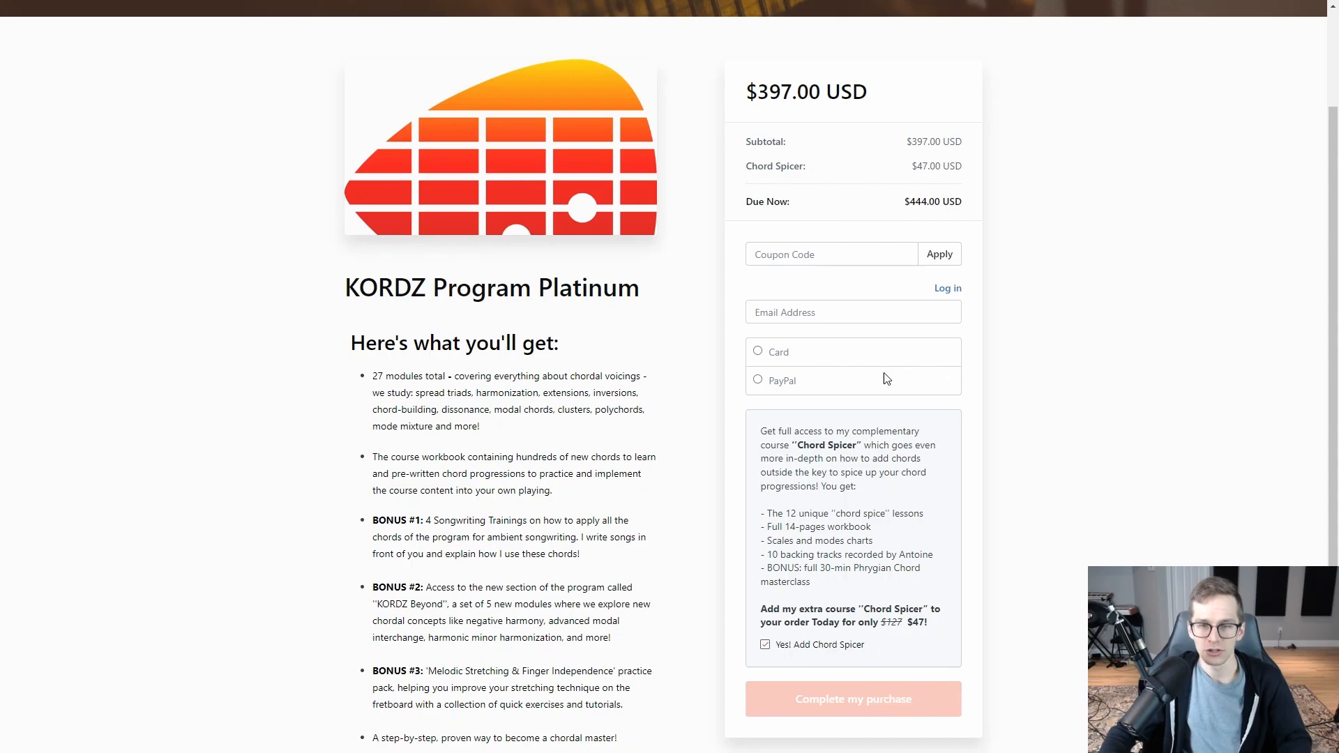
pyautogui.scroll(-1, 1078, 343)
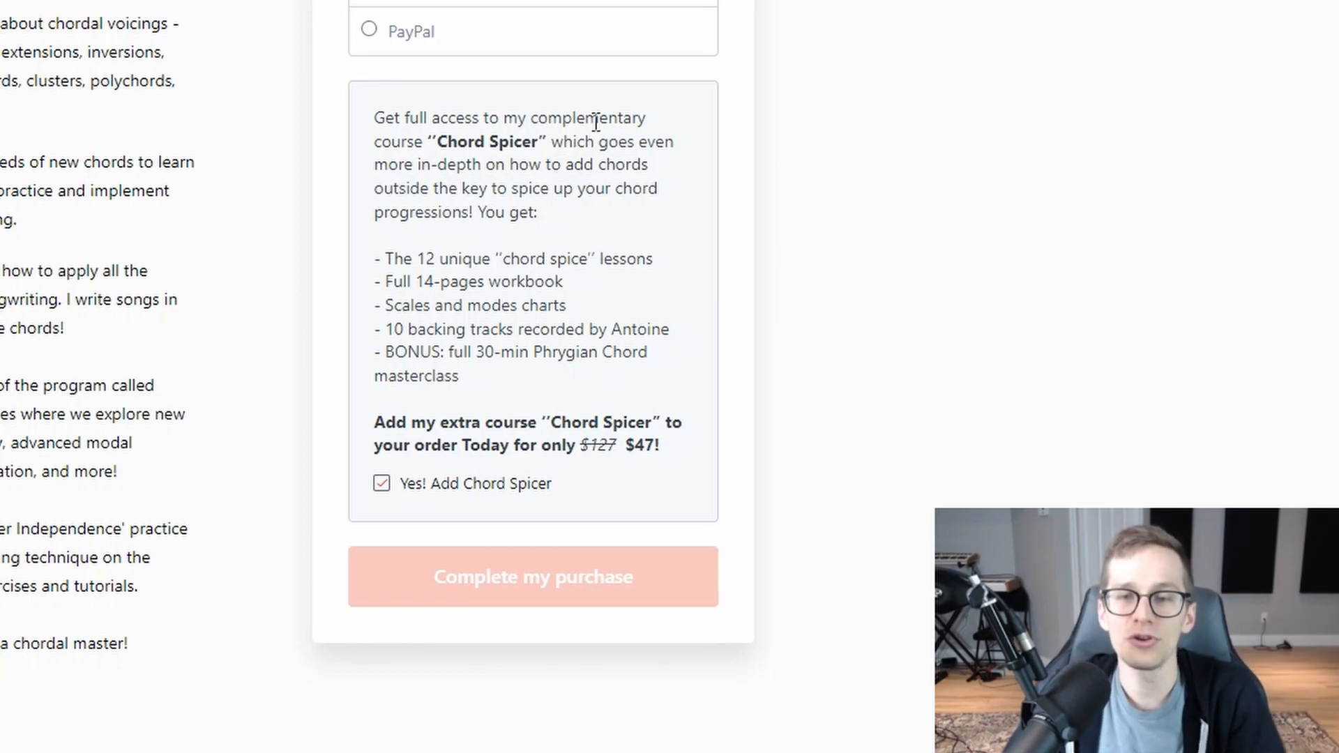
pyautogui.scroll(-1, 589, 132)
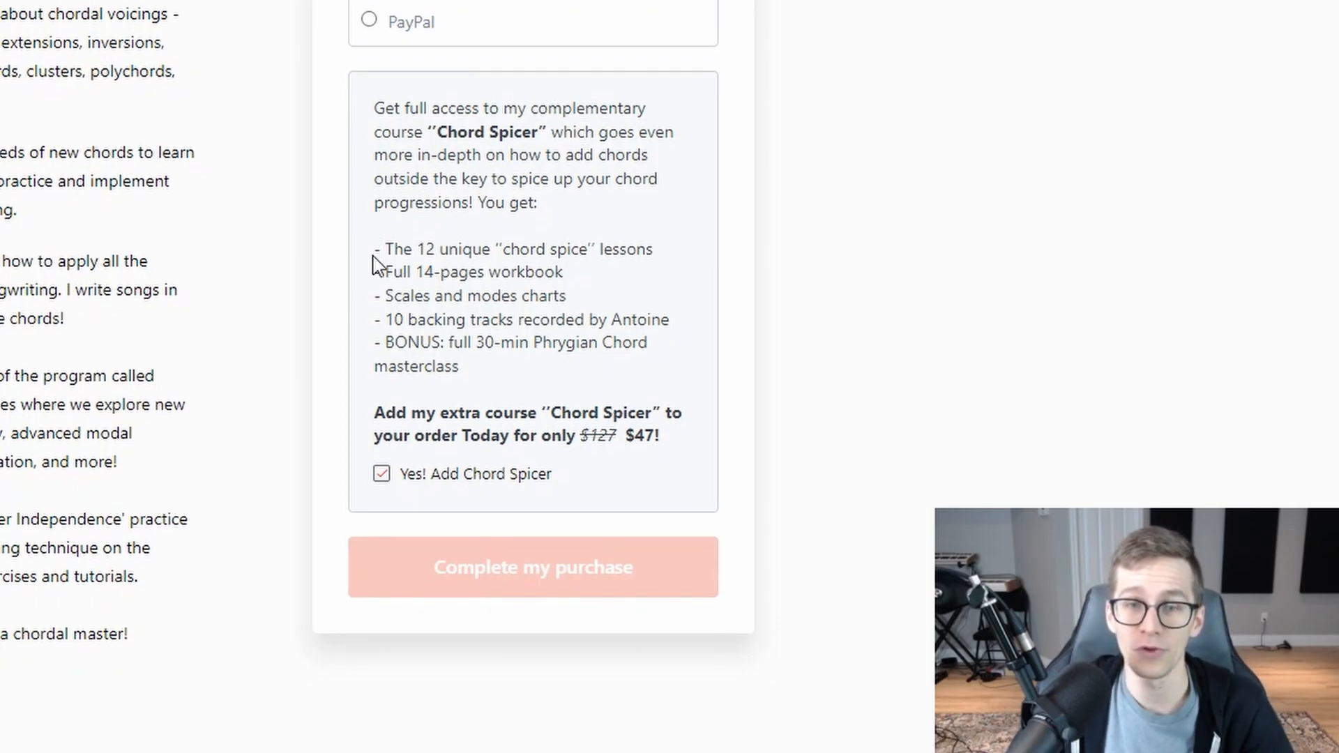
# Examine the Chord Spicer order bump text line by line, from the list of included items to the call to action and discounted price
pyautogui.moveTo(372, 256); pyautogui.dragTo(676, 252)
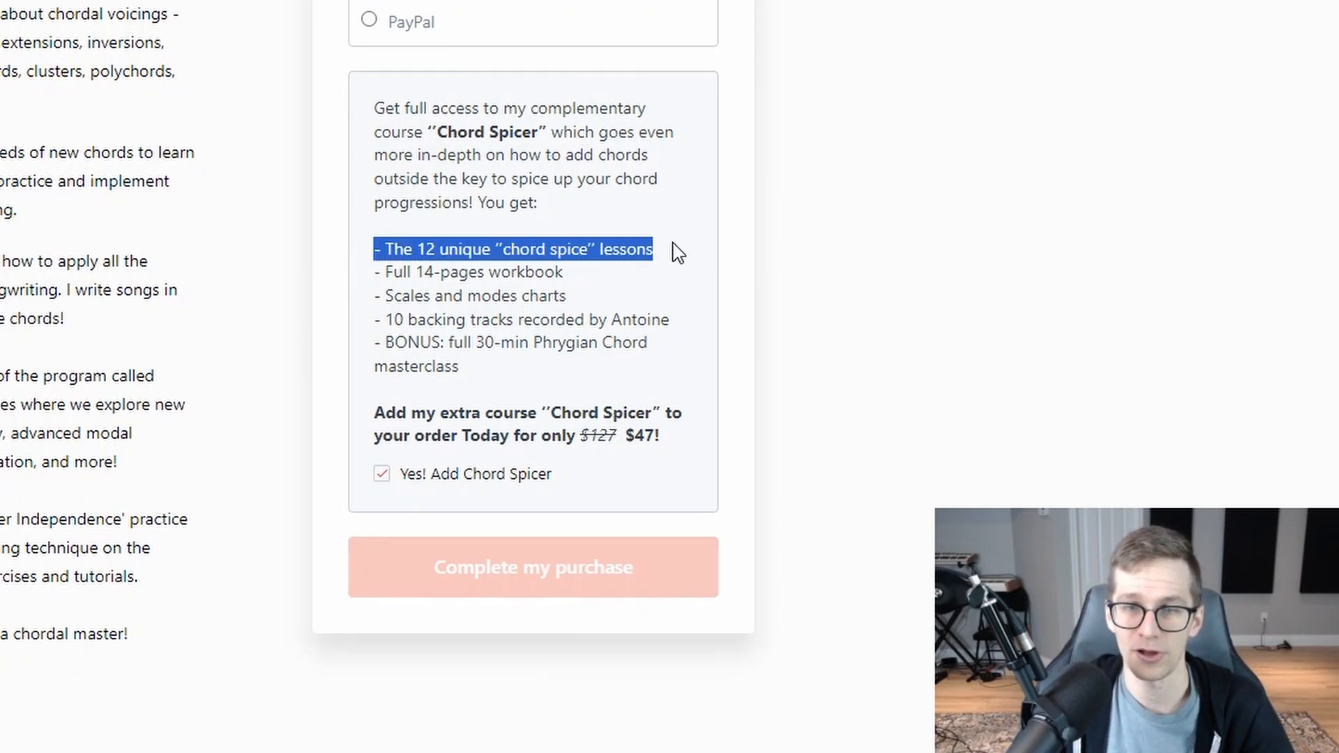
pyautogui.click(574, 220)
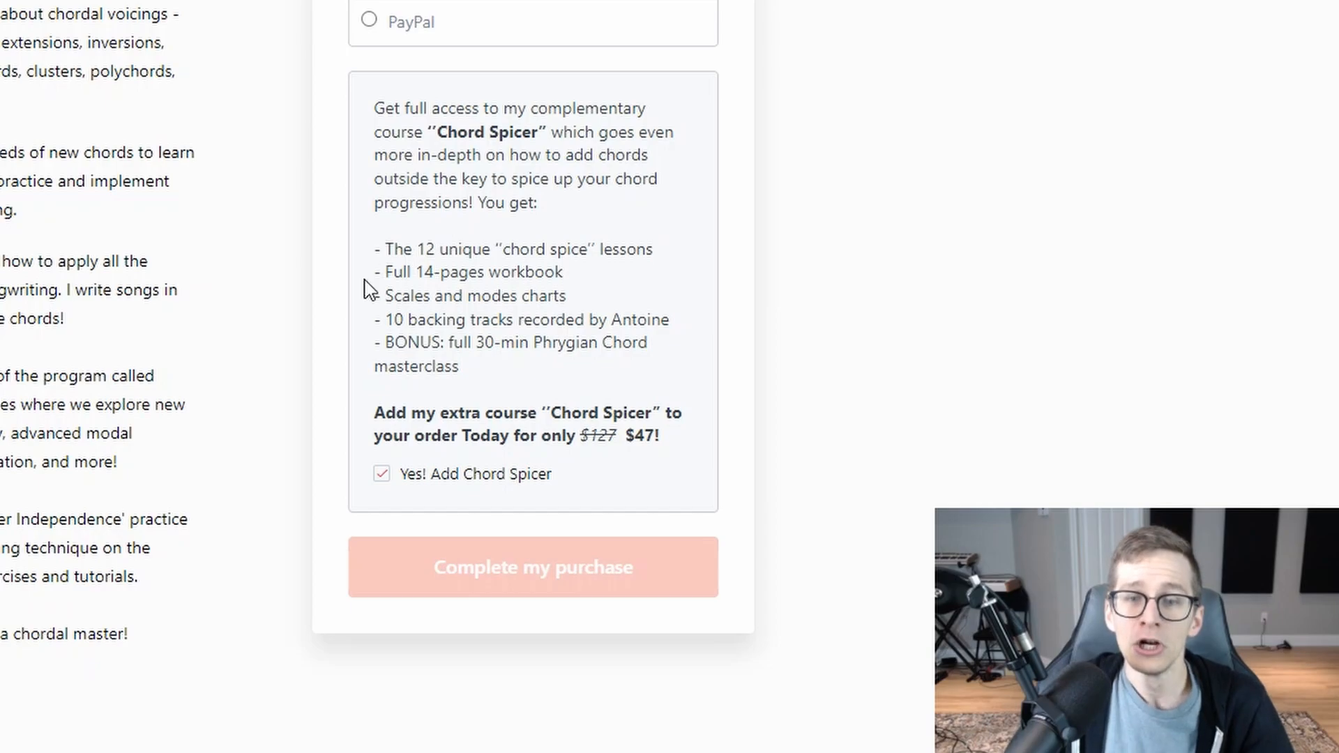
pyautogui.moveTo(379, 274); pyautogui.dragTo(589, 284)
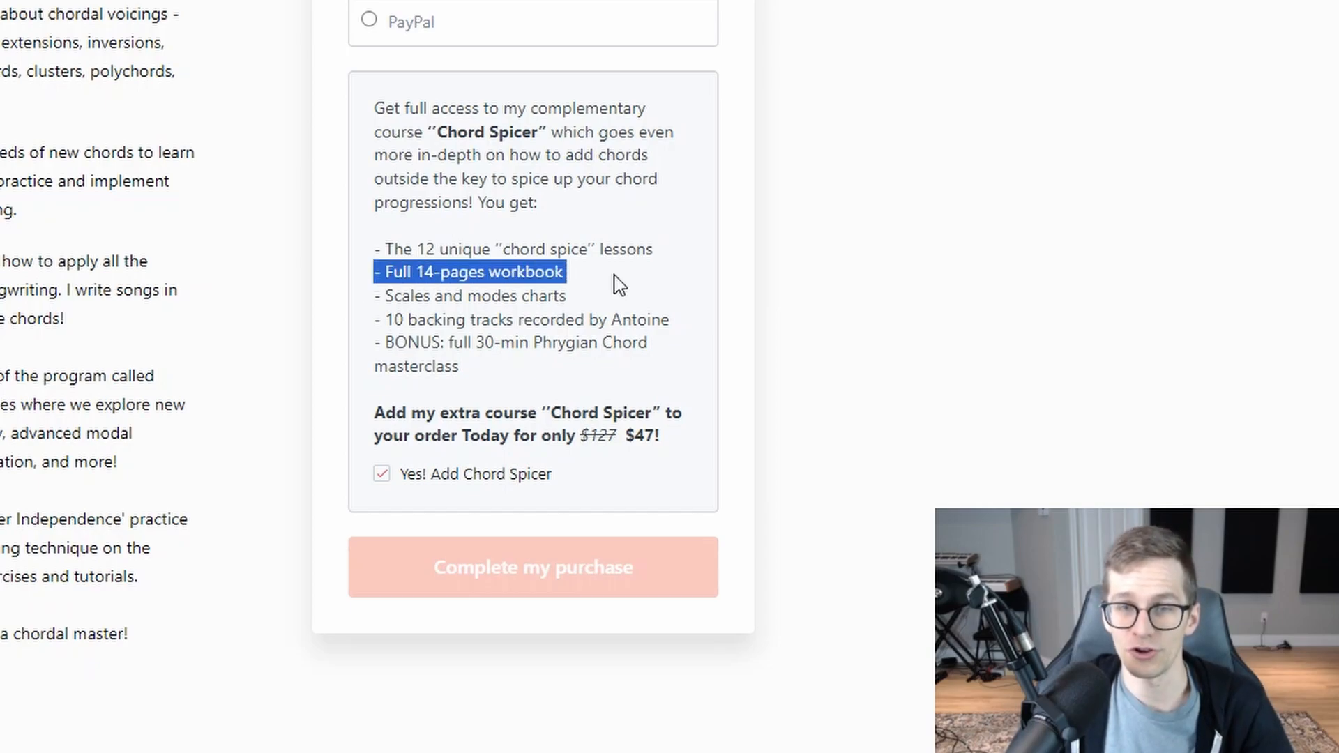
pyautogui.click(592, 284)
pyautogui.moveTo(366, 298); pyautogui.dragTo(613, 298)
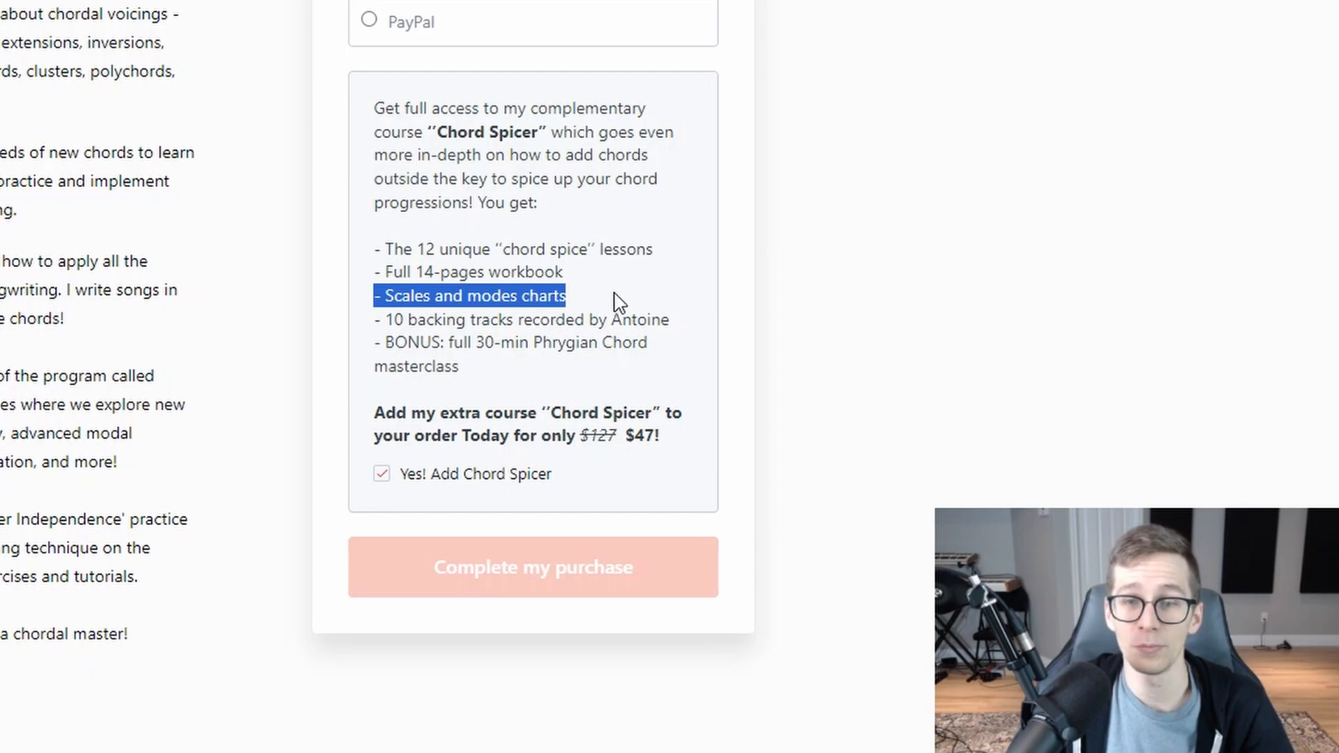
pyautogui.click(608, 302)
pyautogui.moveTo(370, 322); pyautogui.dragTo(691, 327)
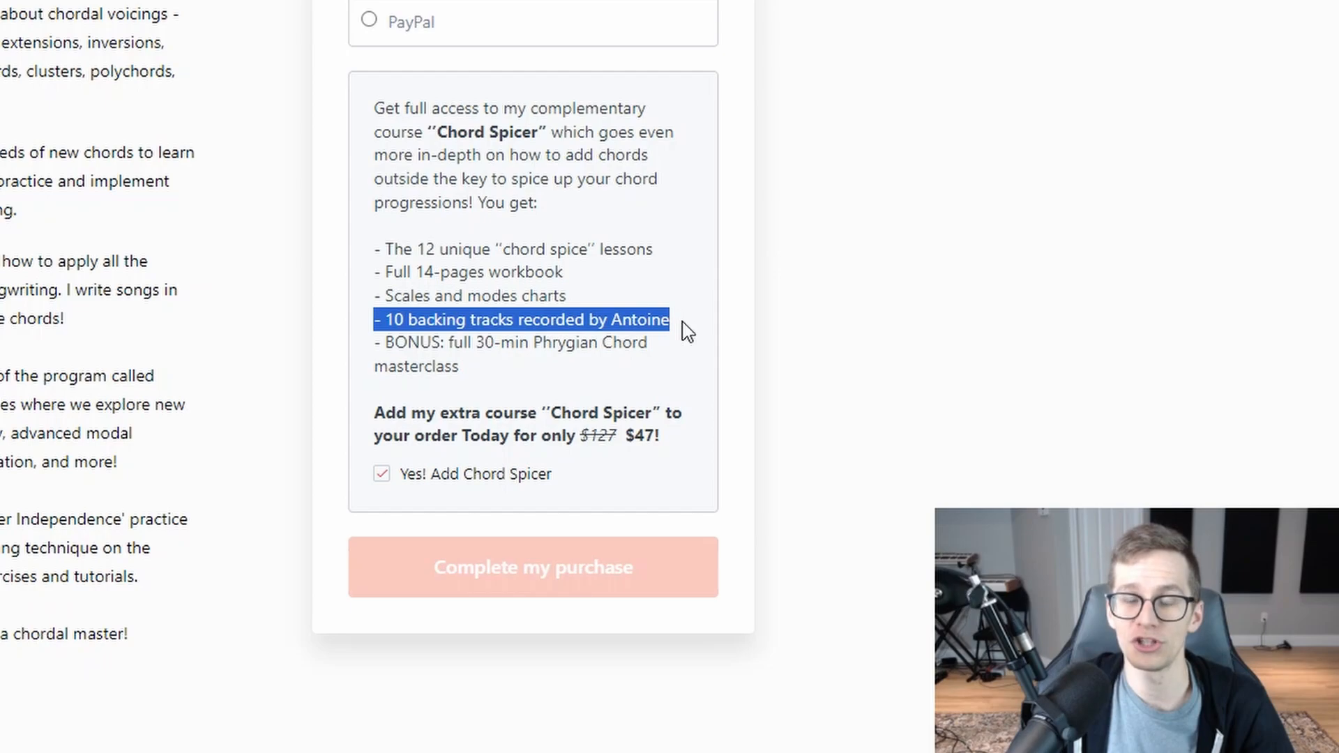
pyautogui.click(692, 329)
pyautogui.moveTo(376, 322); pyautogui.dragTo(676, 347)
pyautogui.click(680, 355)
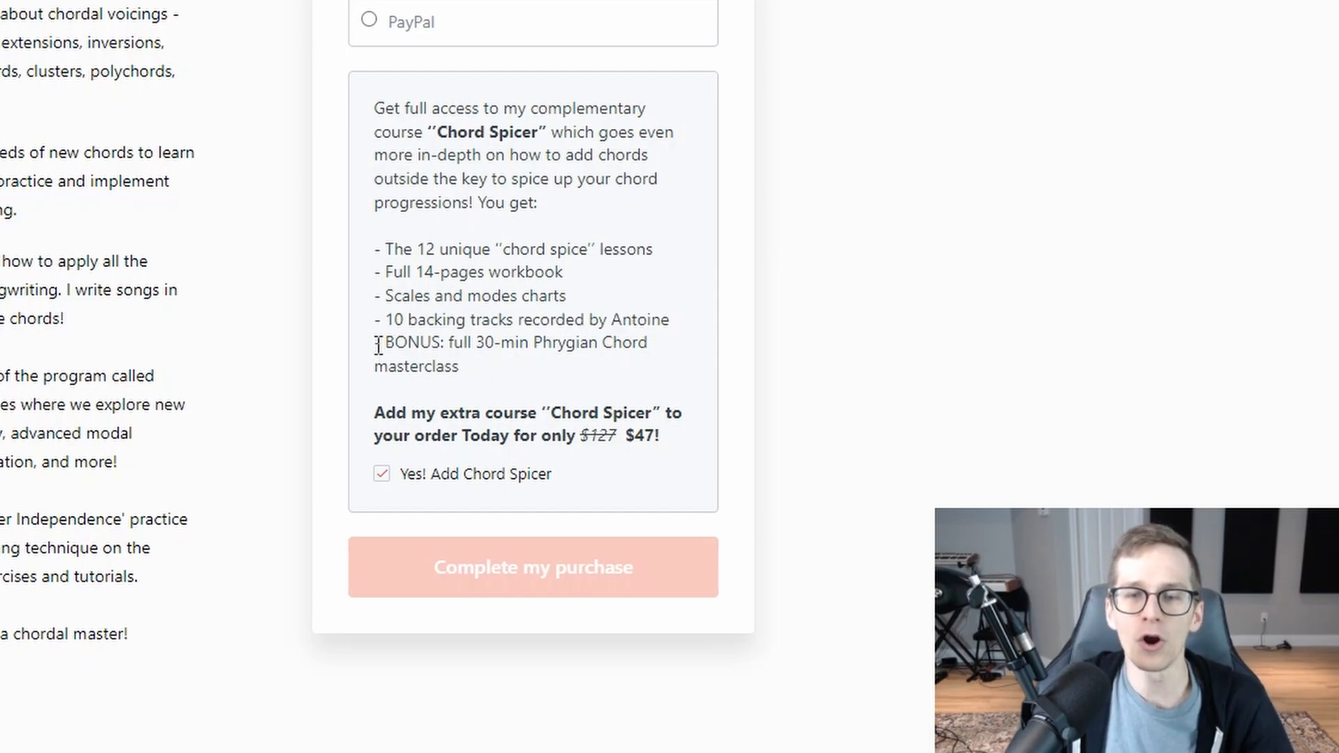
pyautogui.moveTo(378, 343); pyautogui.dragTo(591, 376)
pyautogui.click(556, 349)
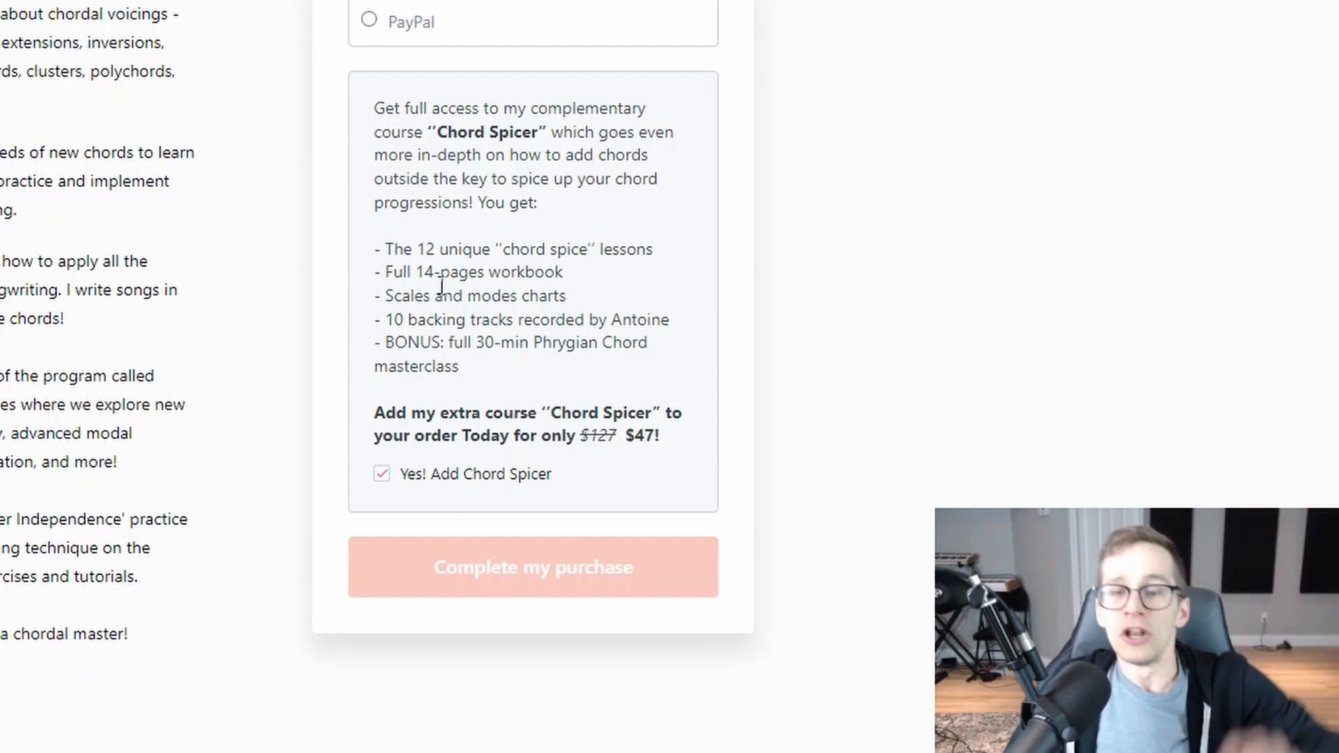
pyautogui.moveTo(369, 415); pyautogui.dragTo(636, 416)
pyautogui.click(582, 385)
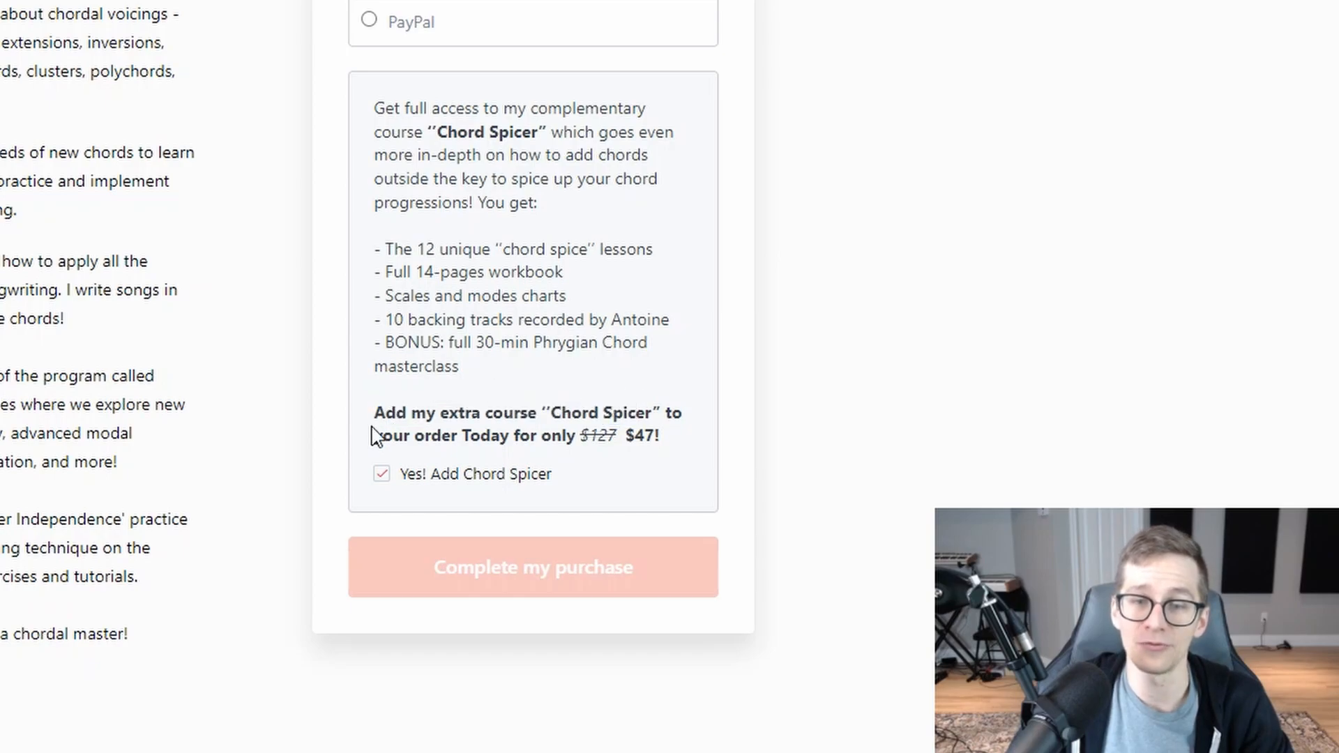
pyautogui.moveTo(376, 436); pyautogui.dragTo(682, 437)
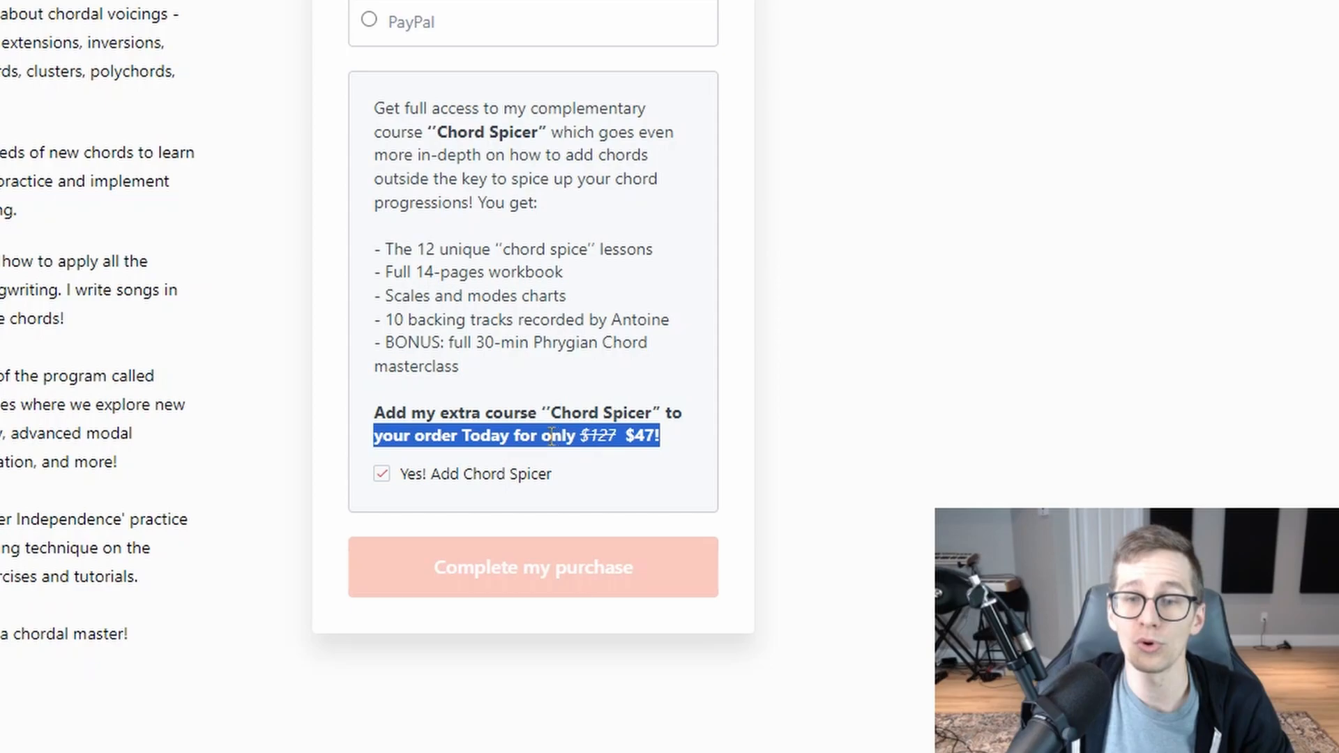
pyautogui.click(579, 437)
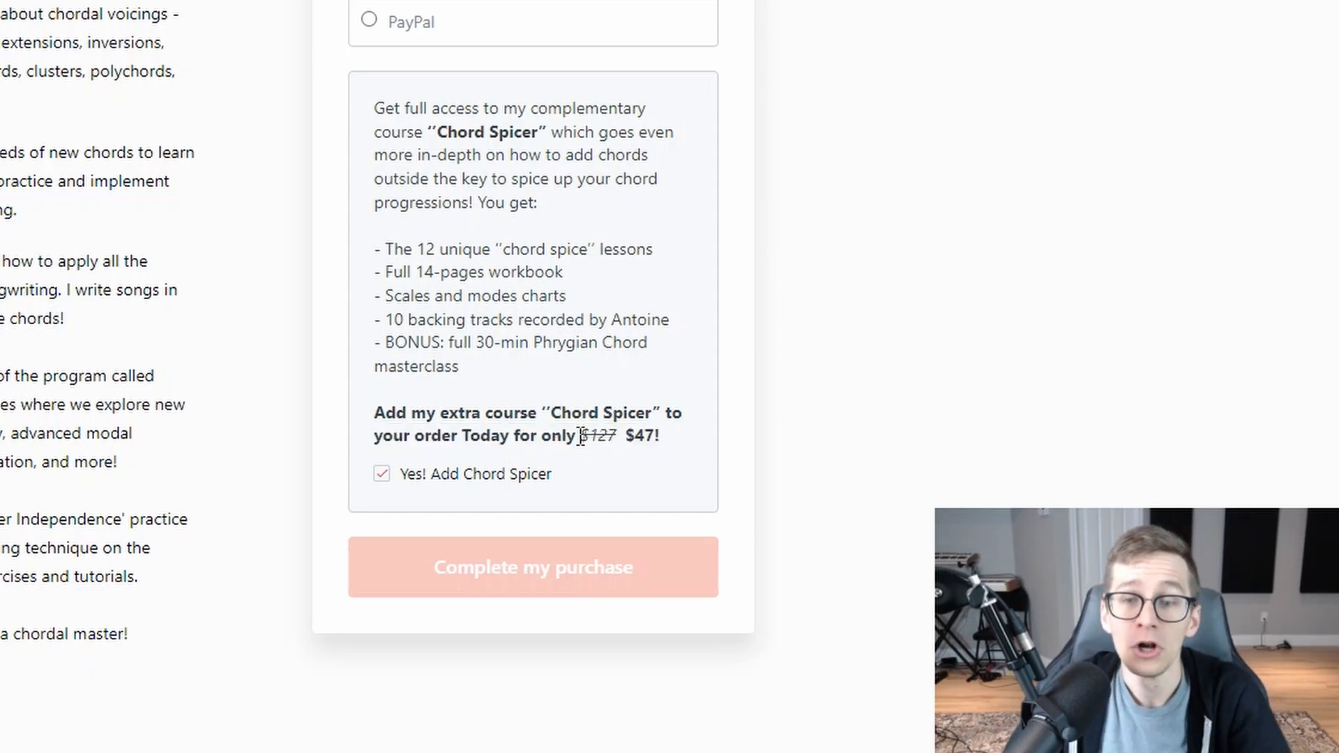
pyautogui.moveTo(581, 436); pyautogui.dragTo(616, 438)
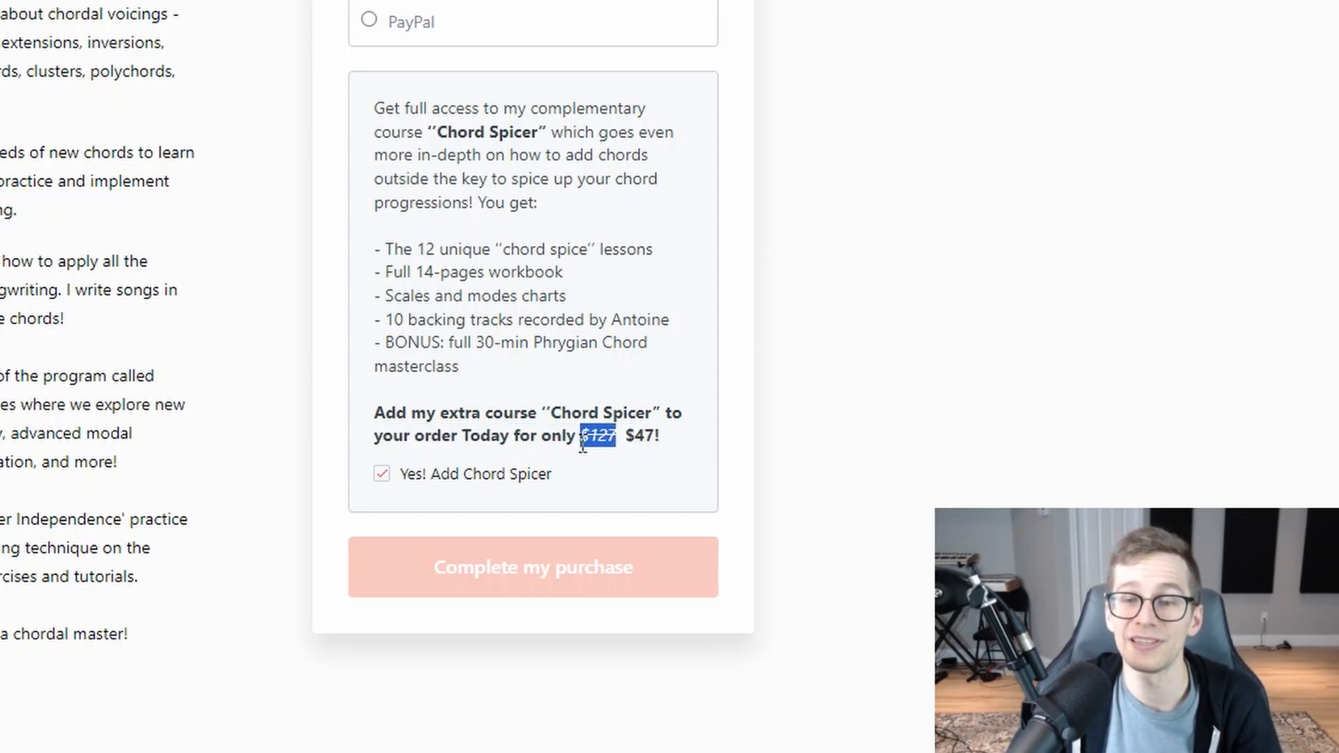
pyautogui.moveTo(625, 436); pyautogui.dragTo(685, 443)
pyautogui.click(643, 377)
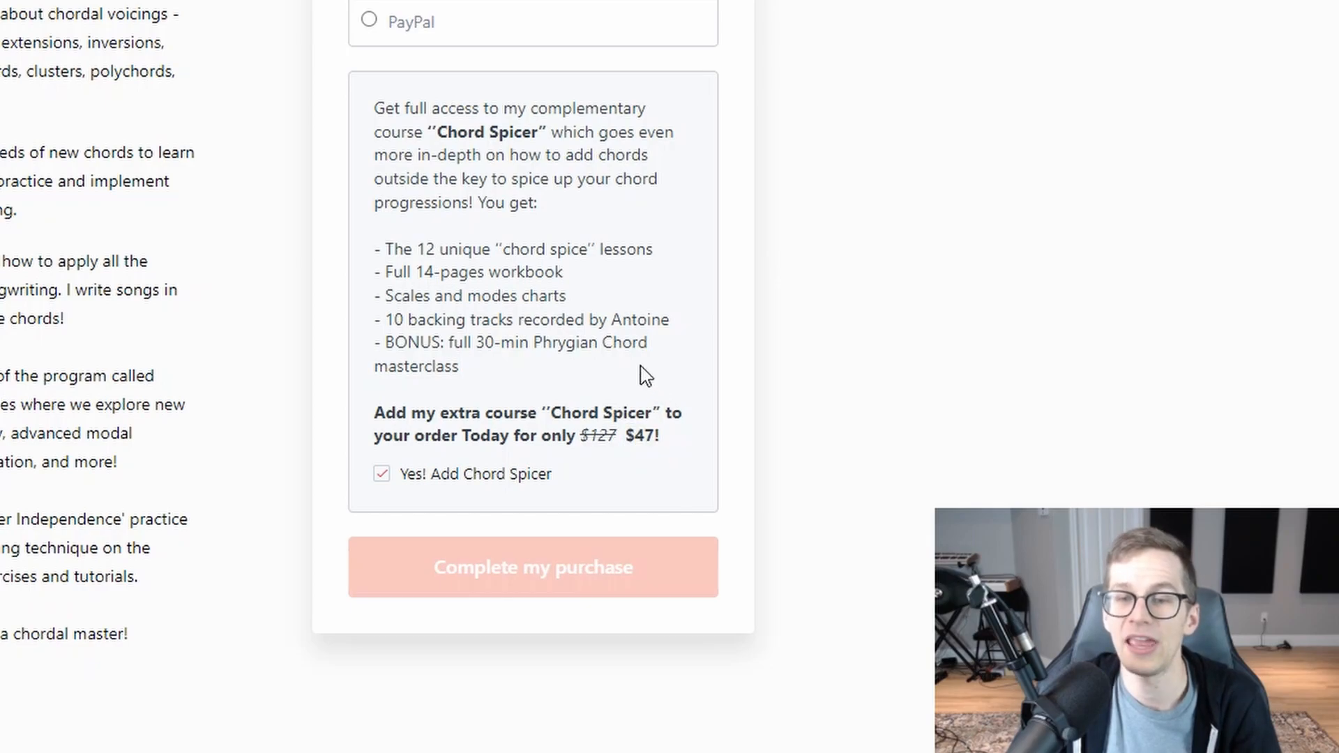
# Remove the Chord Spicer add-on from the order in the existing checkout preview
pyautogui.scroll(2, 425, 479)
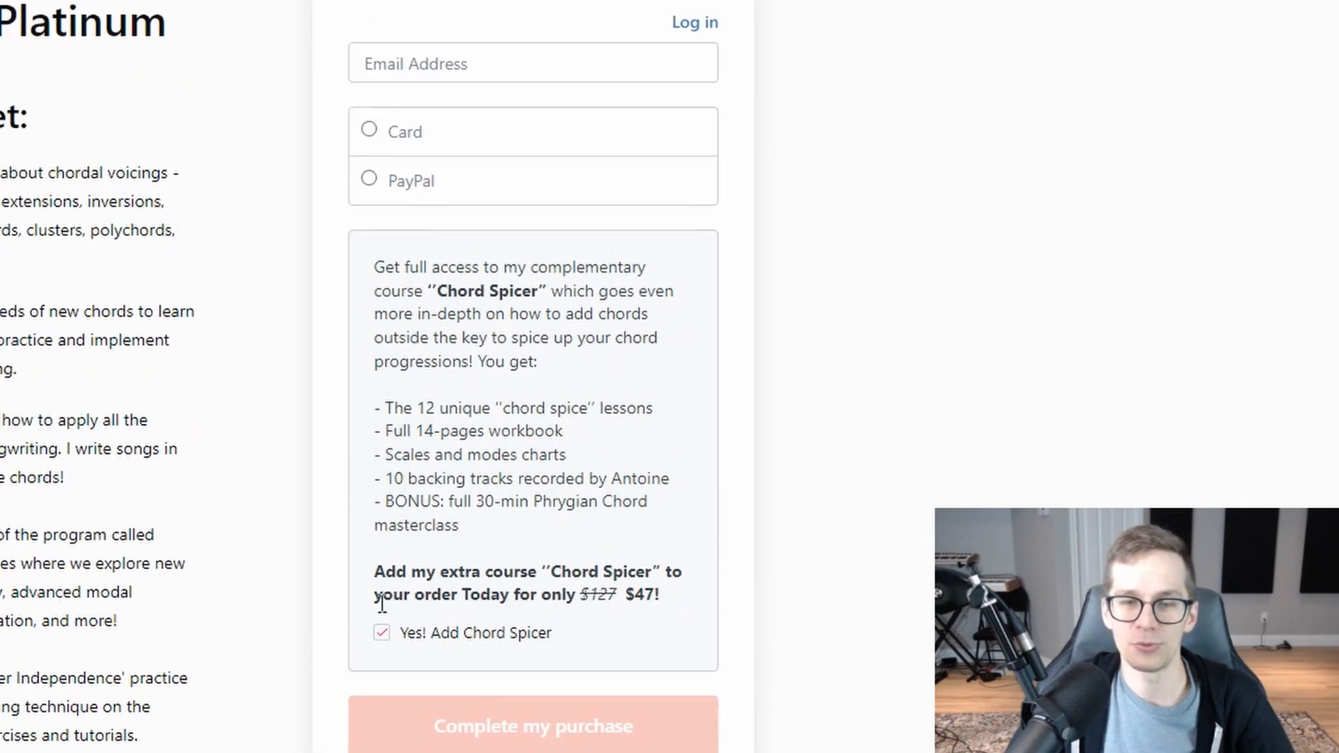
pyautogui.click(381, 634)
pyautogui.scroll(-2, 381, 642)
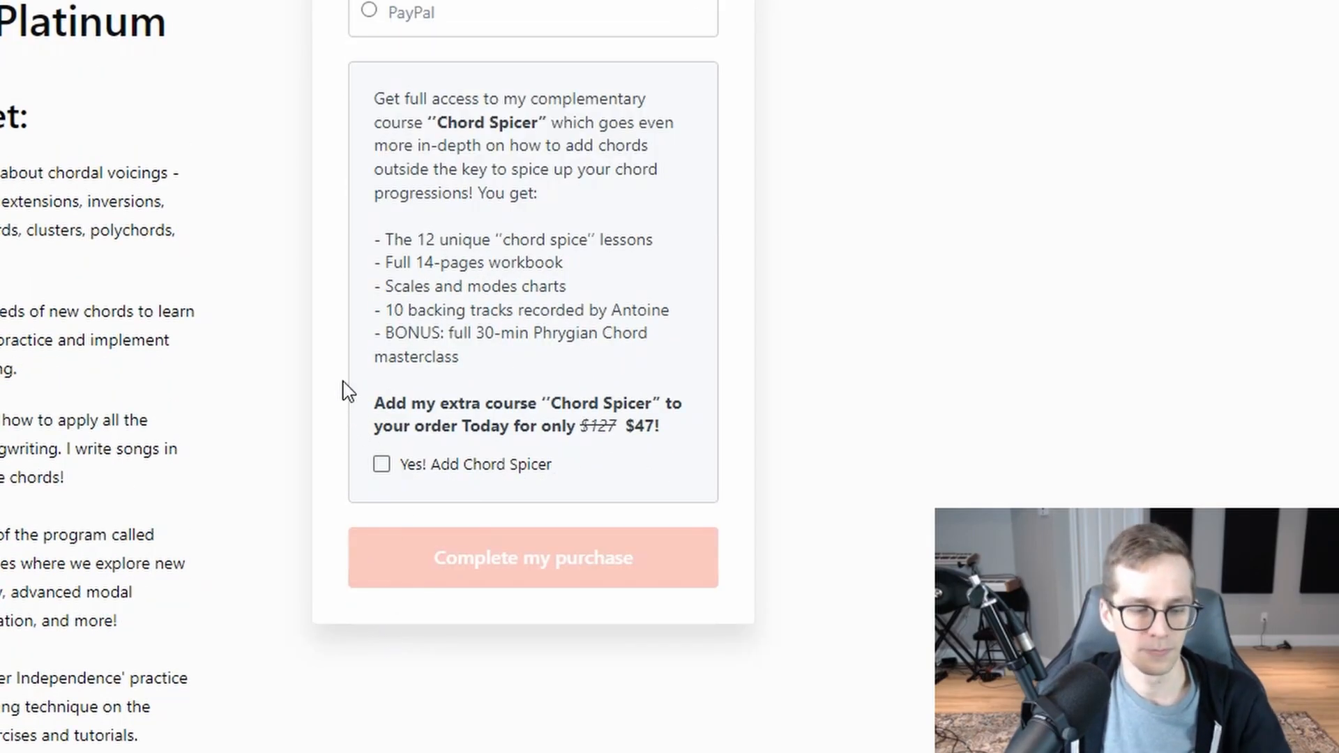
# Copy the full Chord Spicer pitch from the existing checkout into the new offer's order bump description and save it
pyautogui.moveTo(668, 427); pyautogui.dragTo(373, 97)
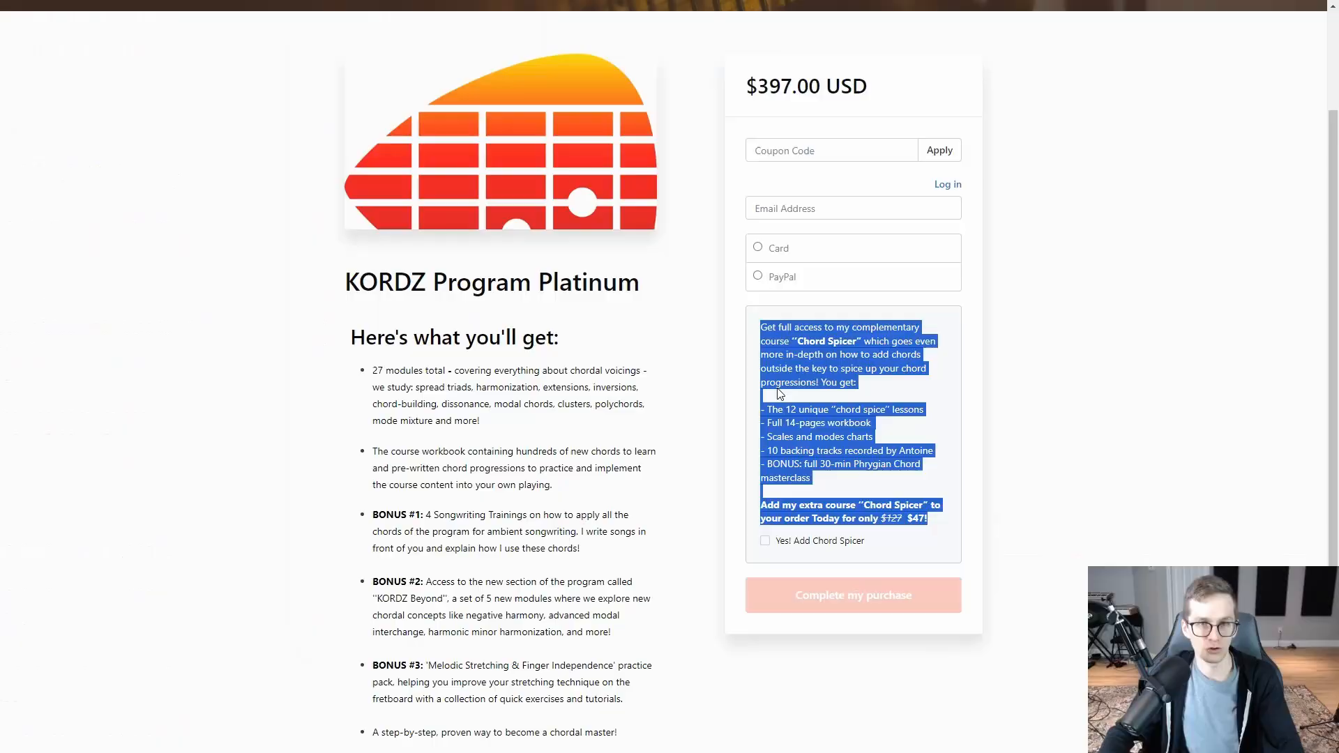
pyautogui.hotkey('ctrl', 'Tab')
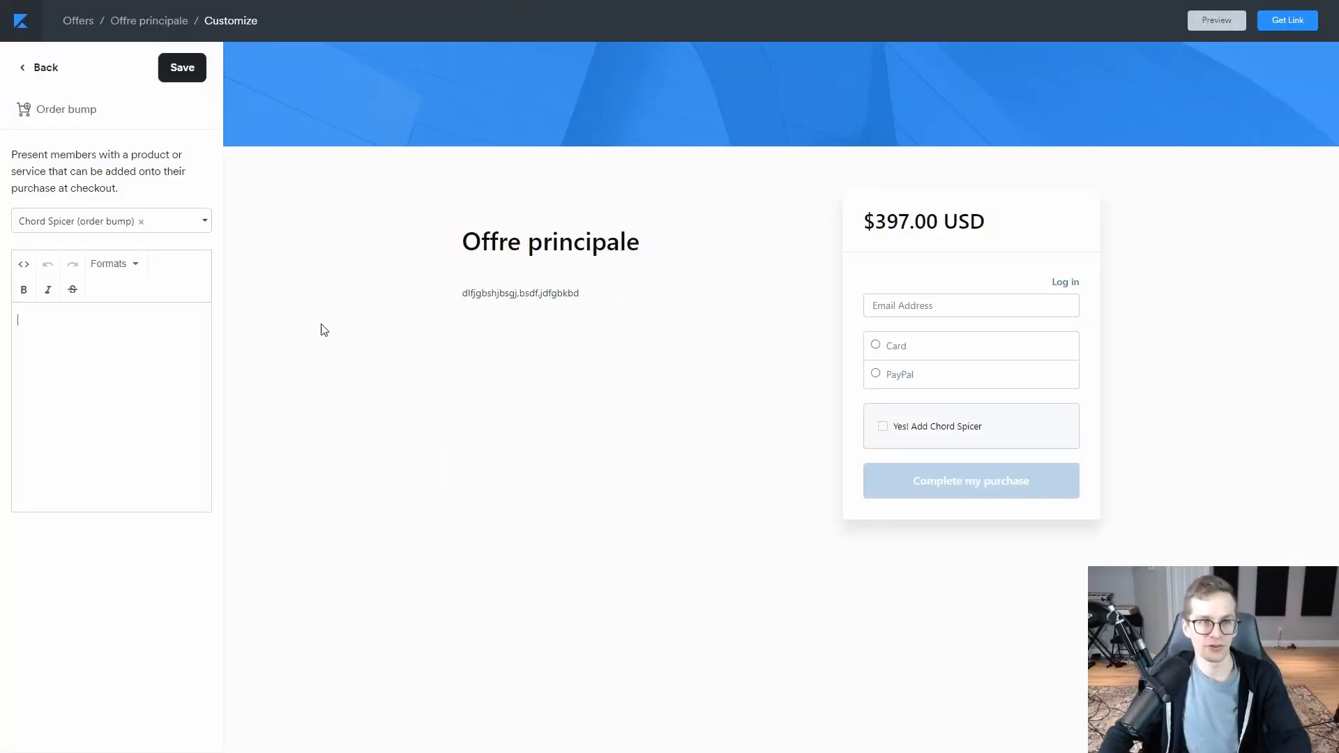
pyautogui.click(128, 351)
pyautogui.hotkey('ctrl', 'v')
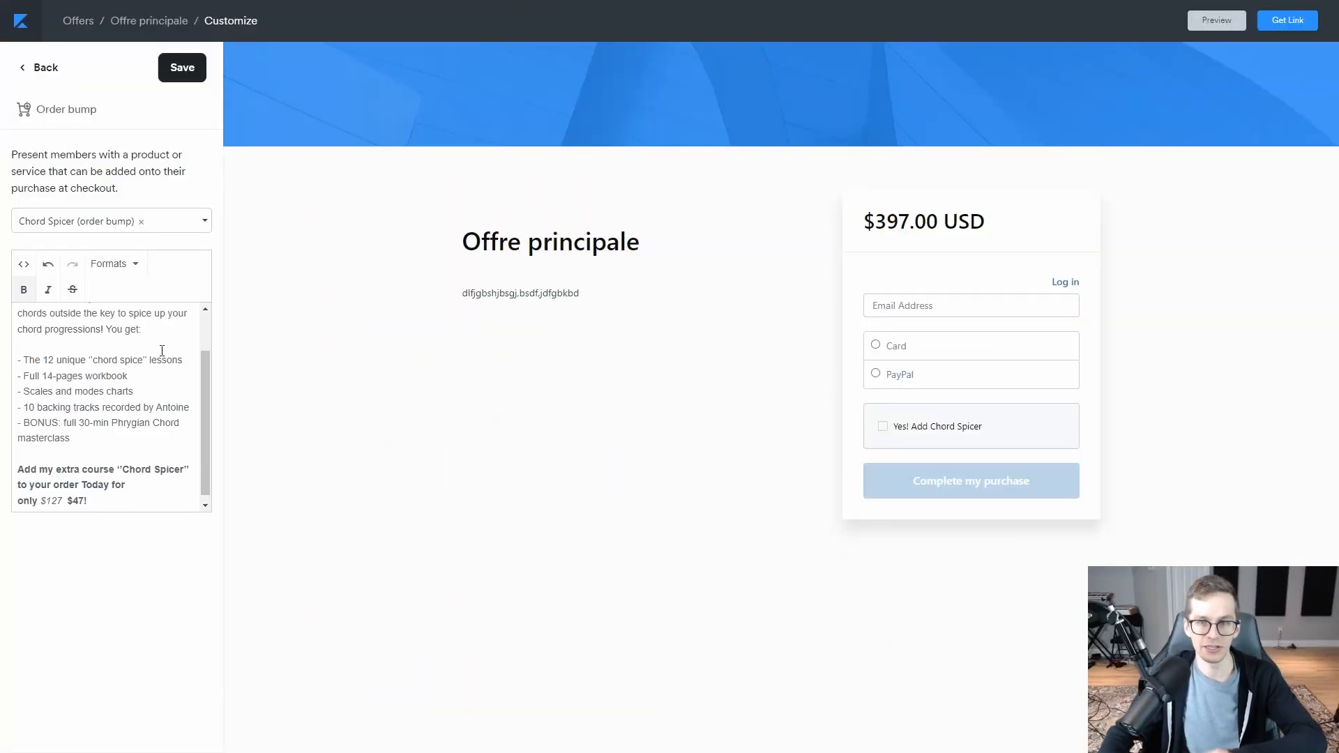
pyautogui.click(182, 67)
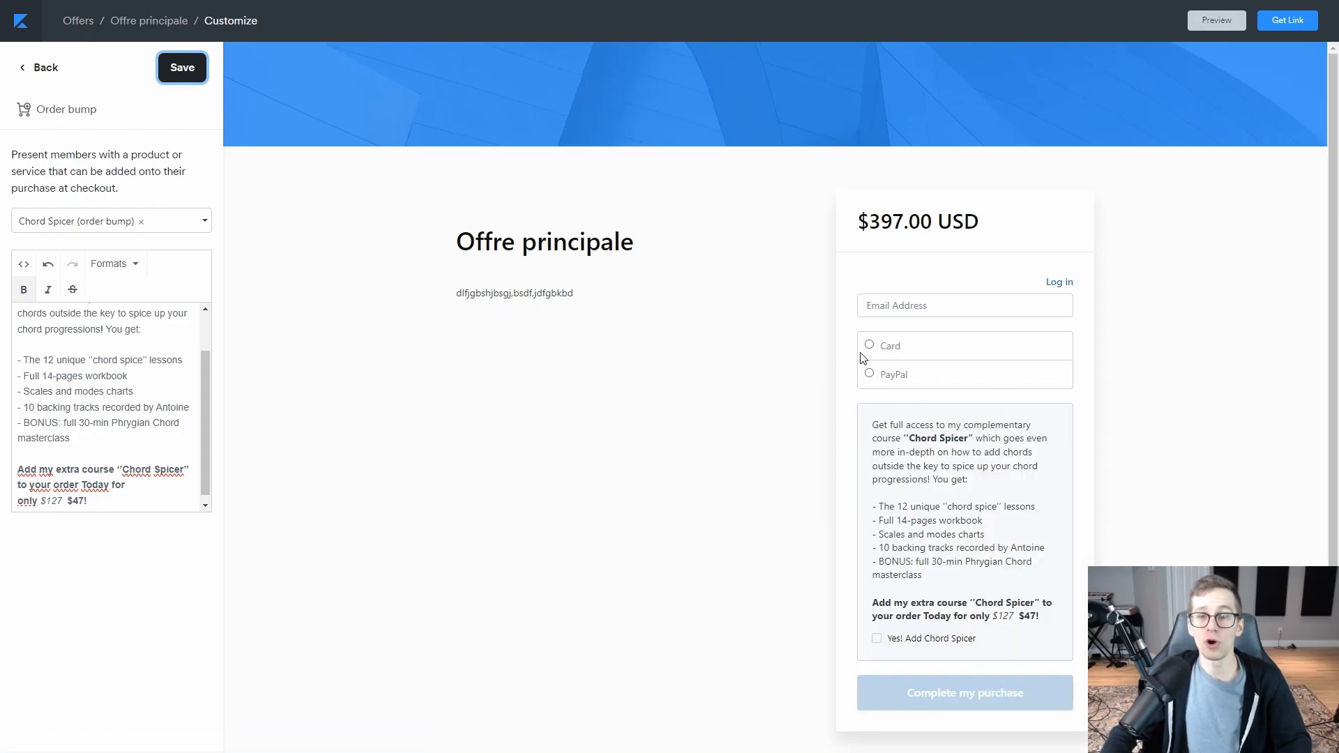
pyautogui.moveTo(914, 409)
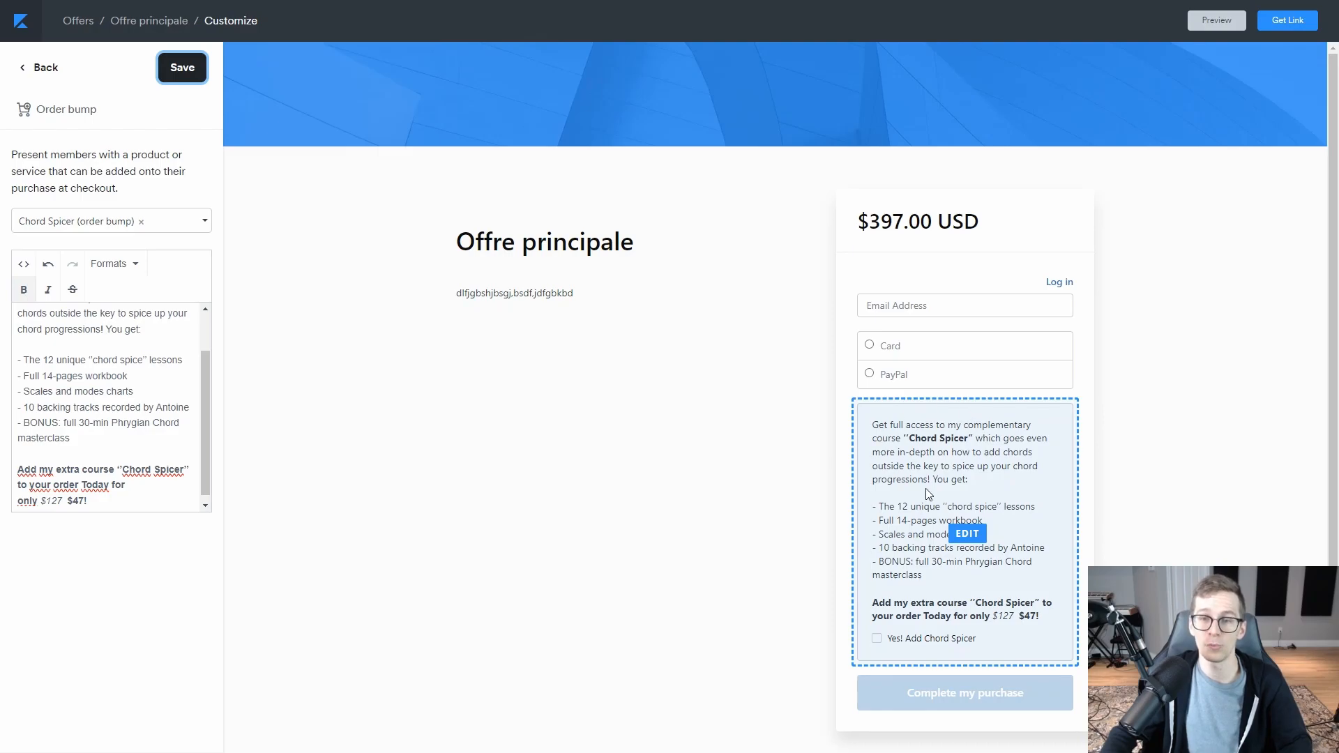
# Strike through the original $127 price in the closing line of the order bump description and save the change
pyautogui.scroll(-1, 928, 418)
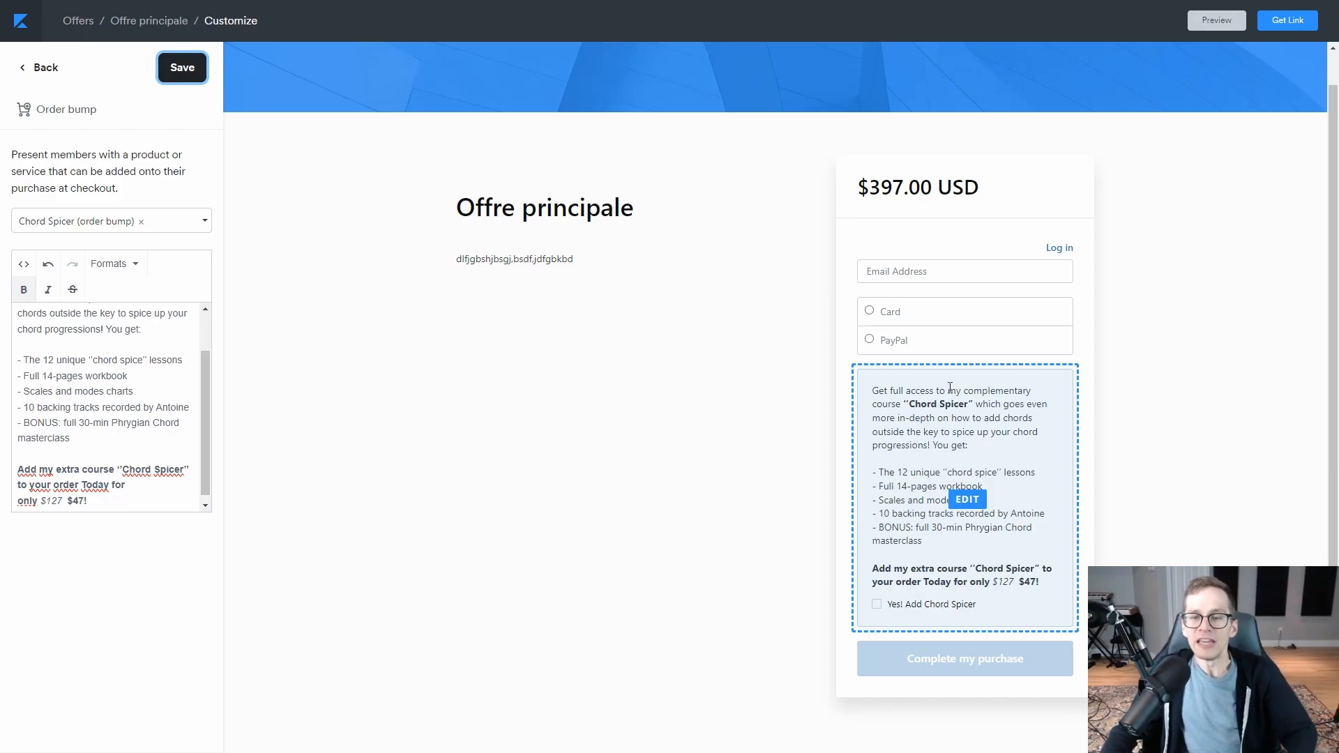
pyautogui.moveTo(872, 567); pyautogui.dragTo(1058, 588)
pyautogui.click(1011, 581)
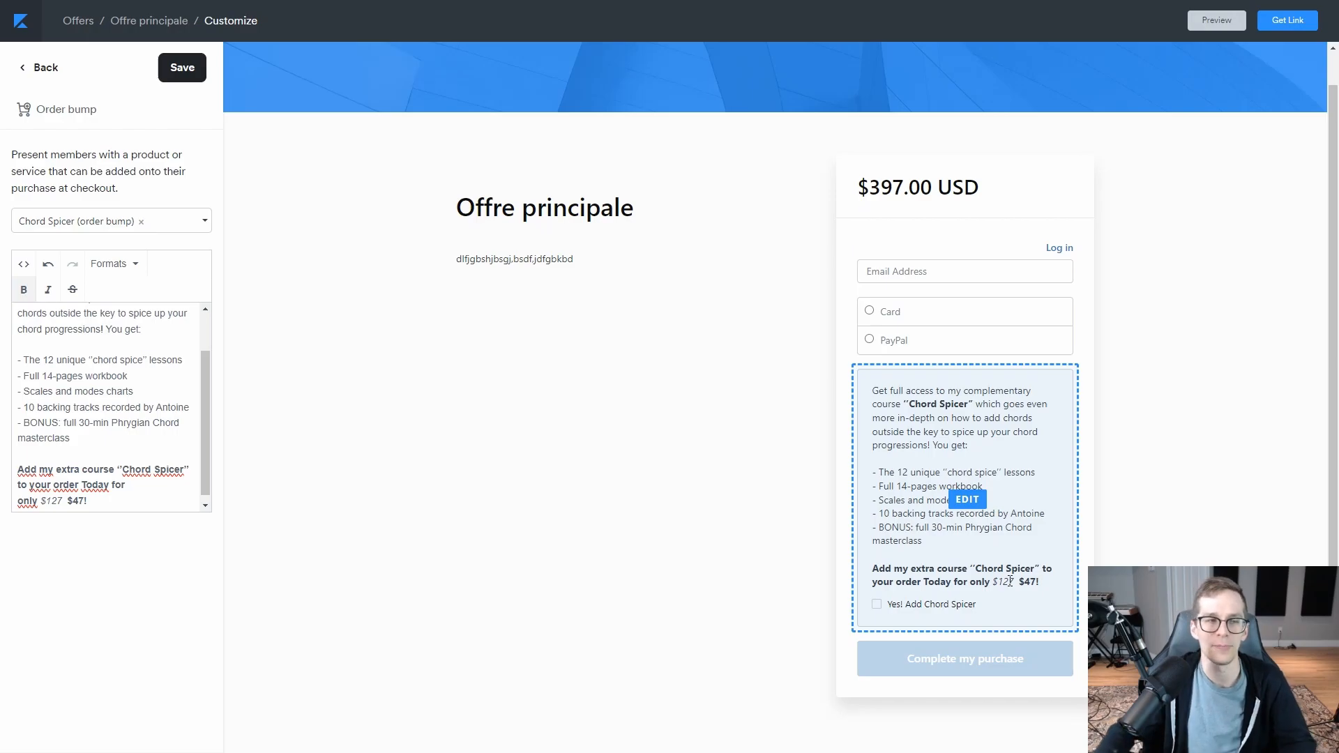
pyautogui.scroll(-1, 99, 369)
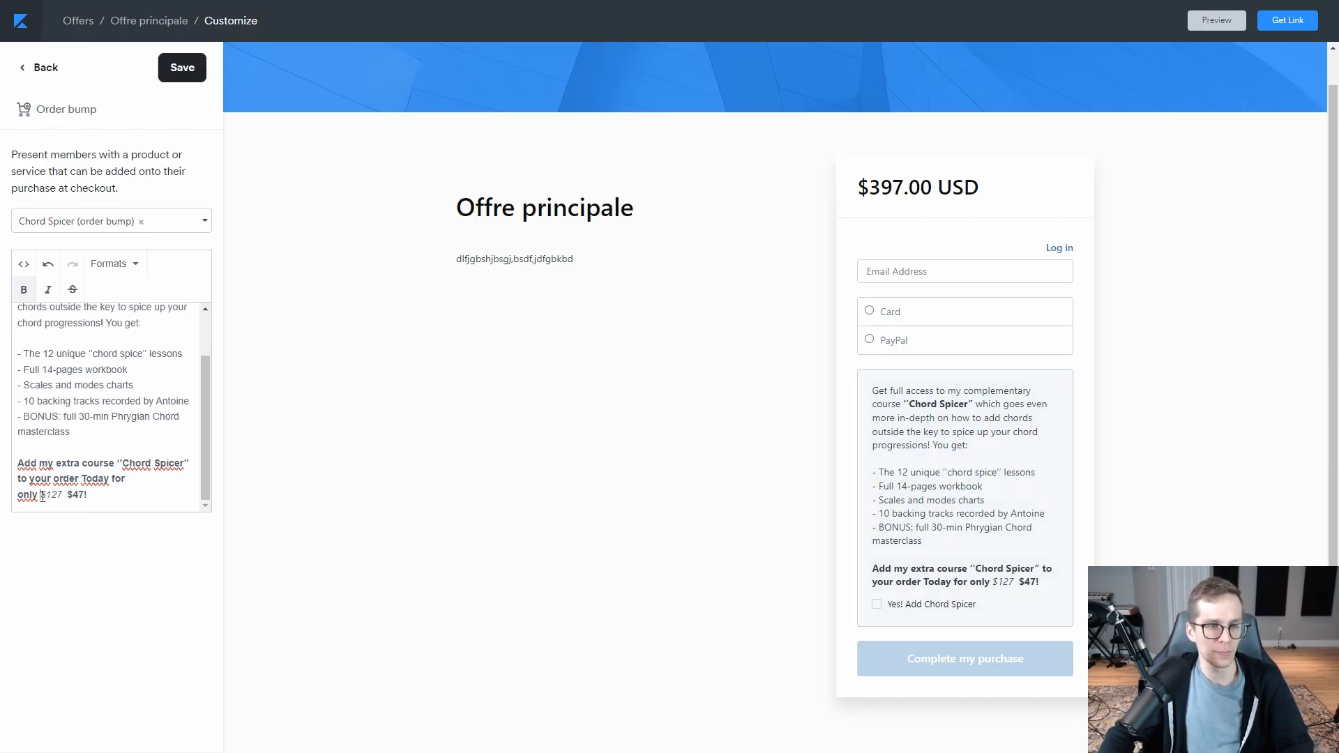
pyautogui.moveTo(44, 496); pyautogui.dragTo(64, 497)
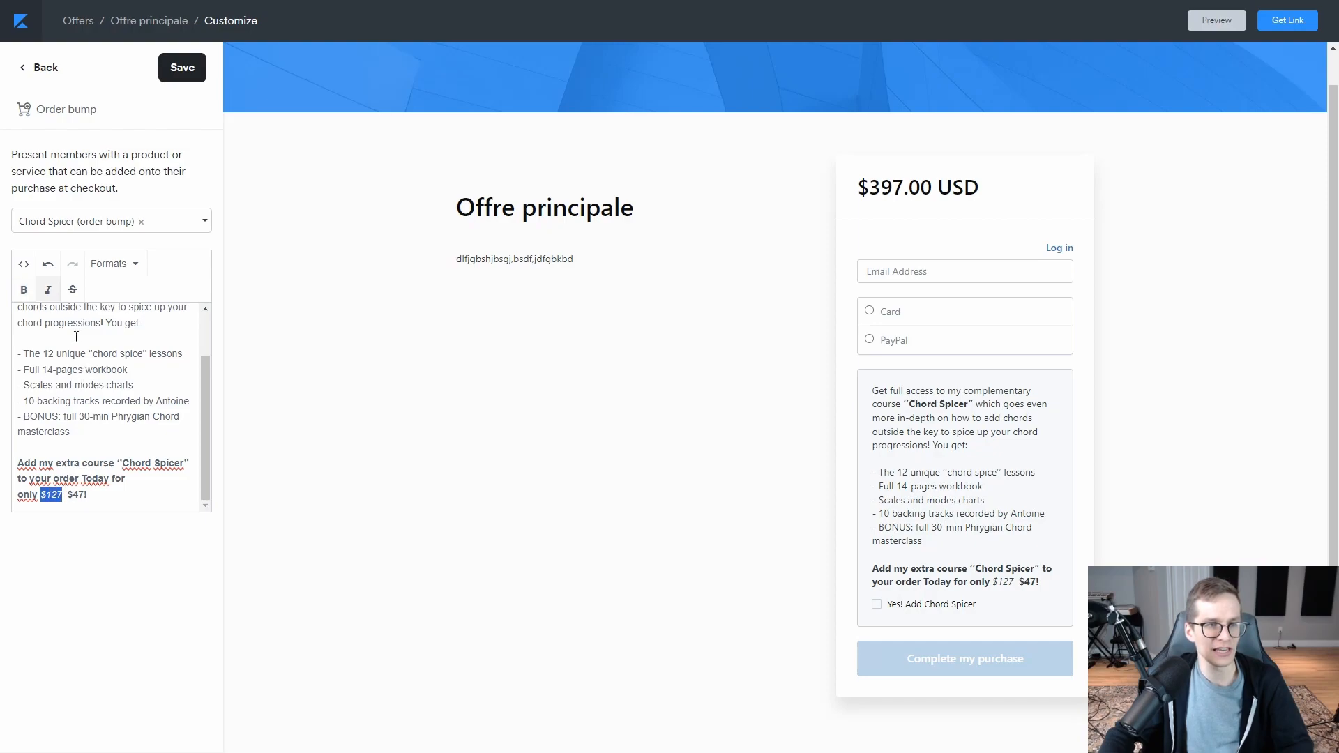
pyautogui.click(73, 292)
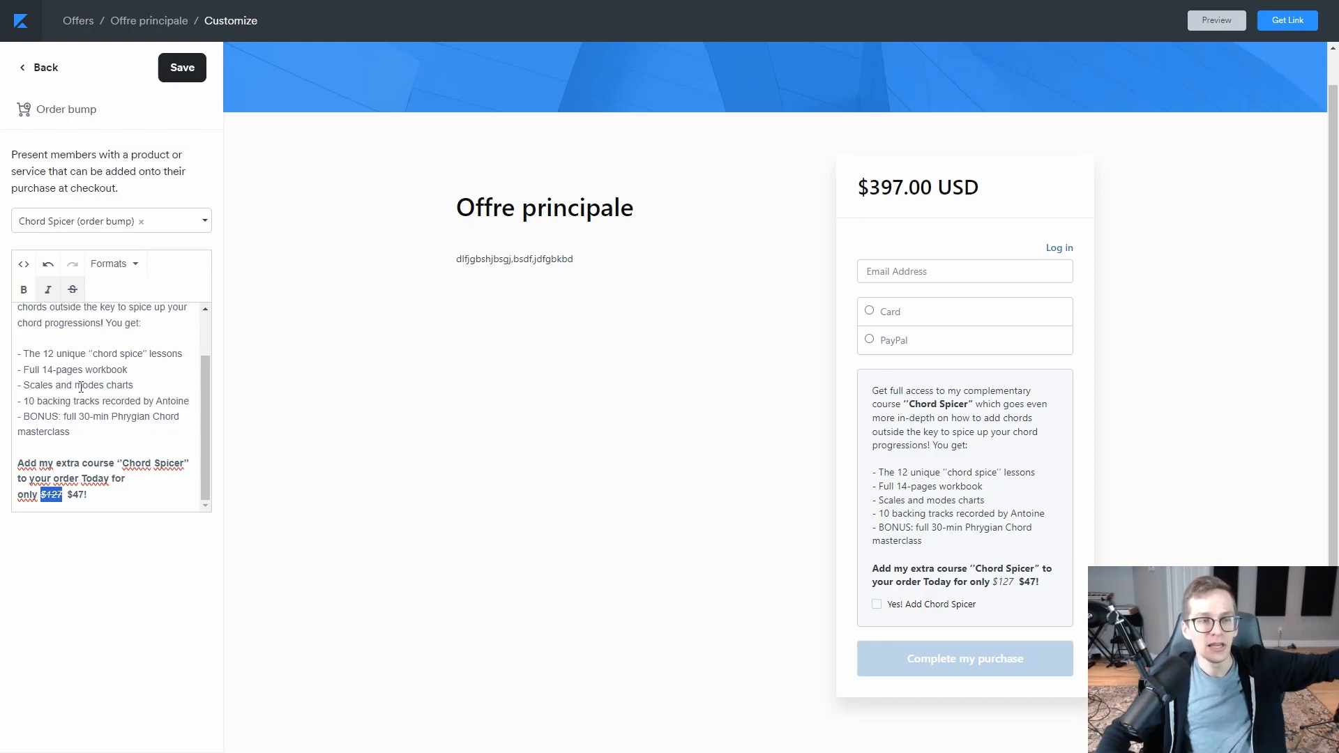
pyautogui.moveTo(69, 495); pyautogui.dragTo(4, 459)
pyautogui.click(113, 496)
pyautogui.click(108, 468)
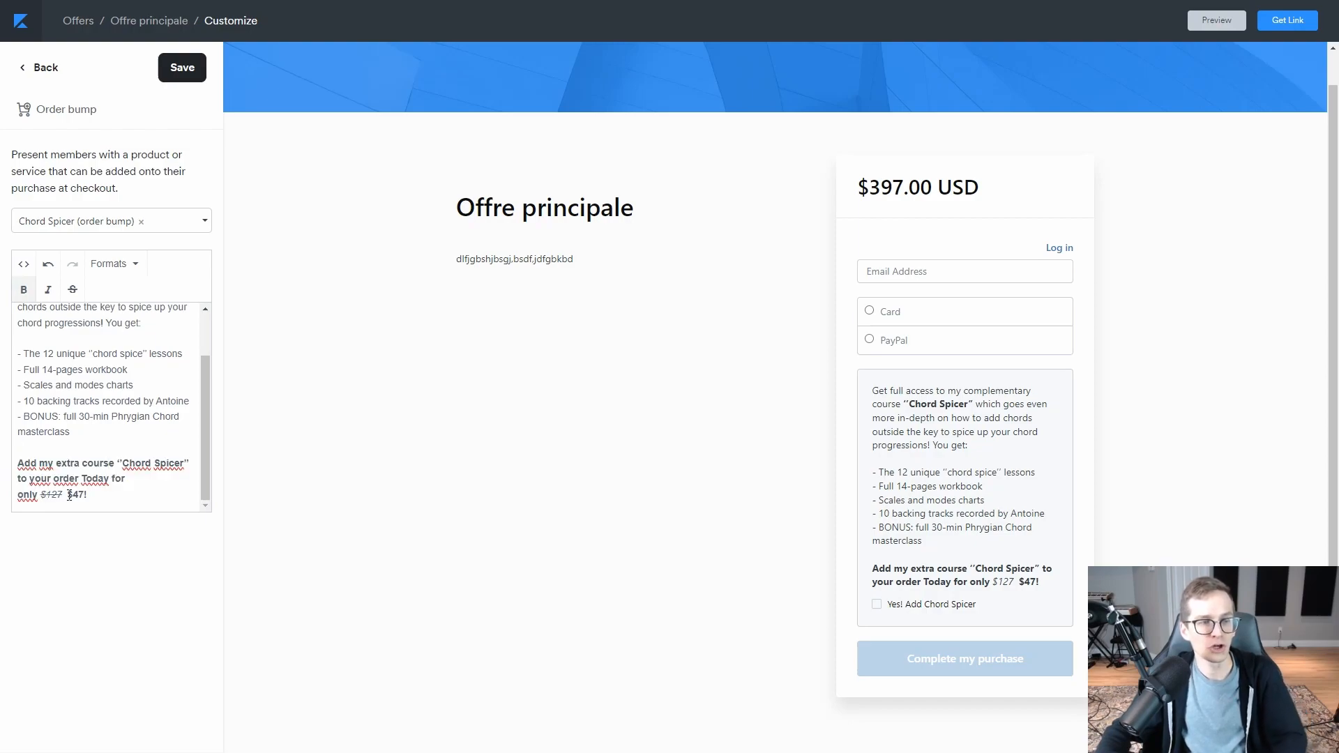
pyautogui.moveTo(64, 496); pyautogui.dragTo(42, 490)
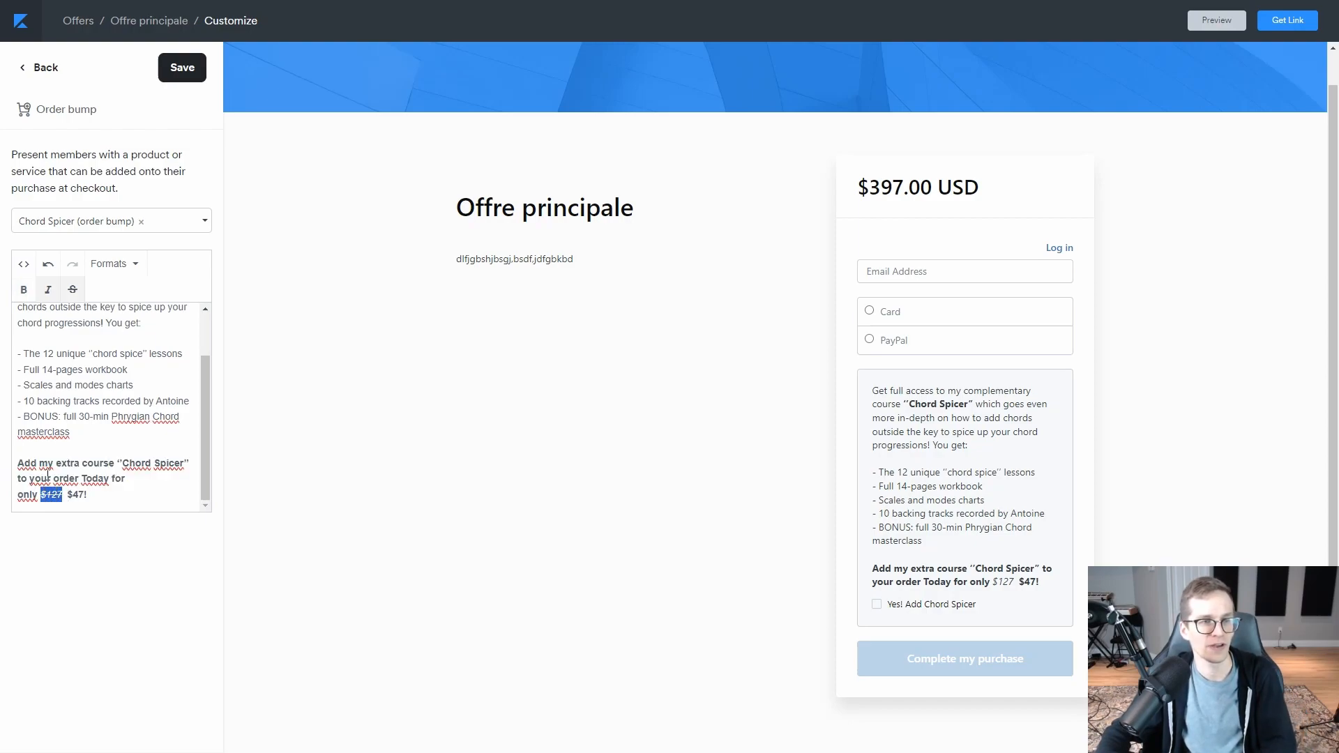
pyautogui.click(771, 481)
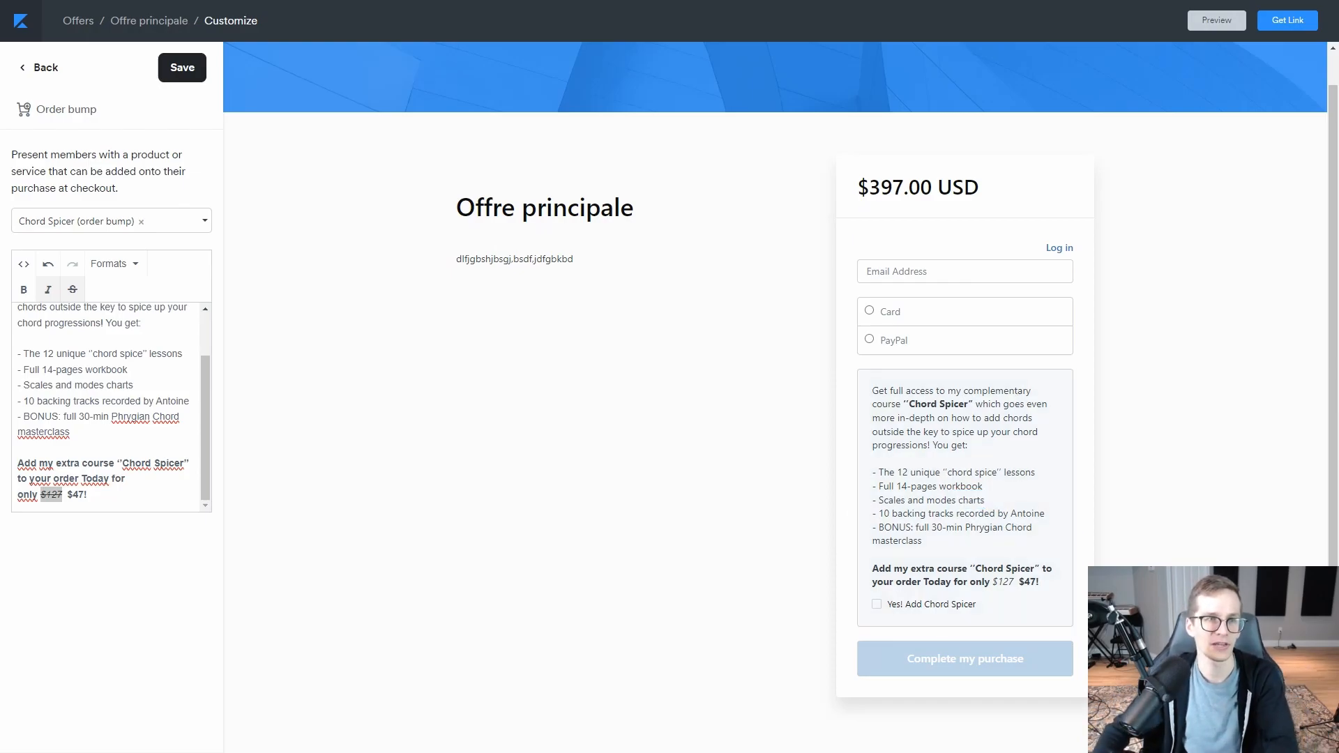
pyautogui.click(182, 67)
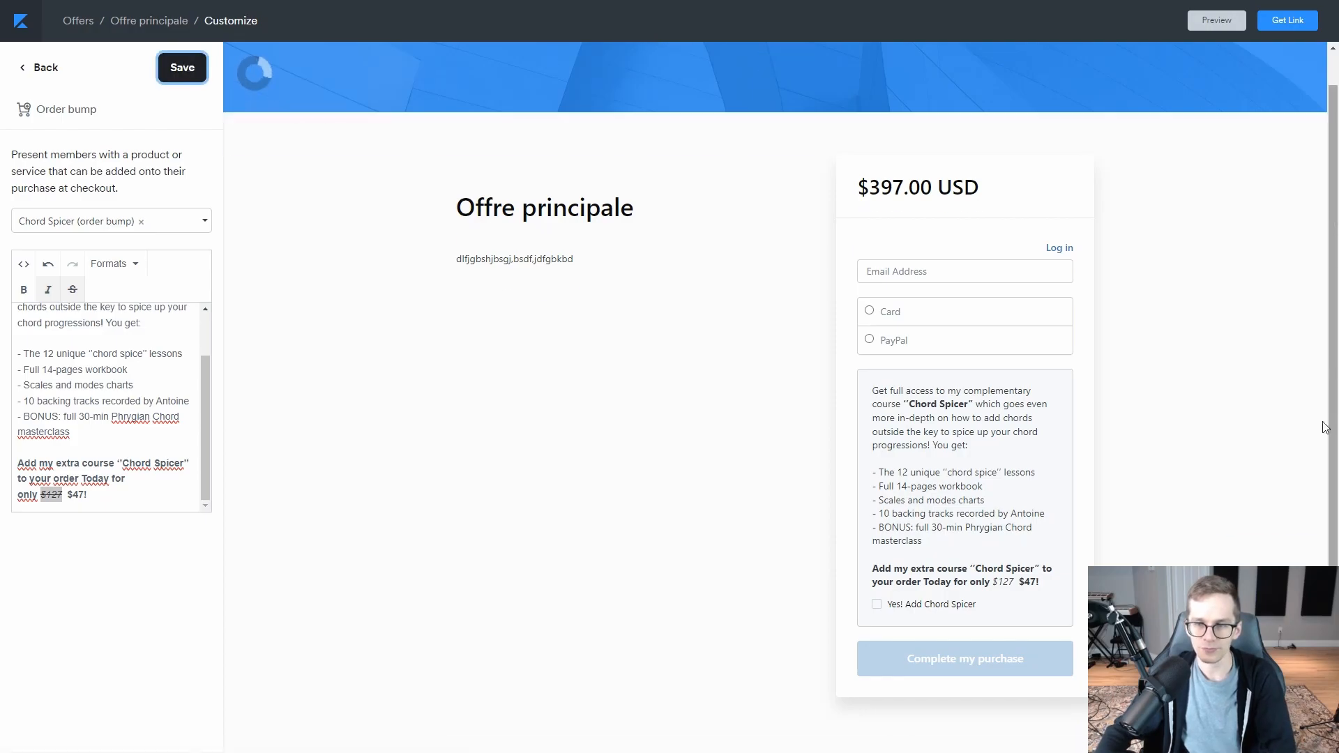